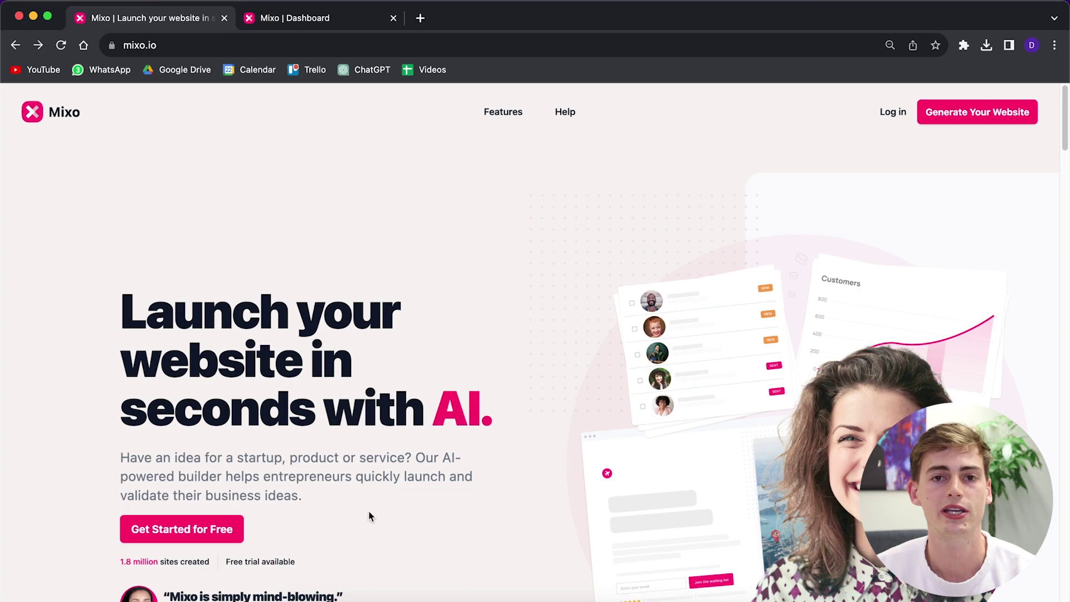
# - Describe the tropical fruit subscription startup idea and generate the FruitBox site from it
pyautogui.click(217, 531)
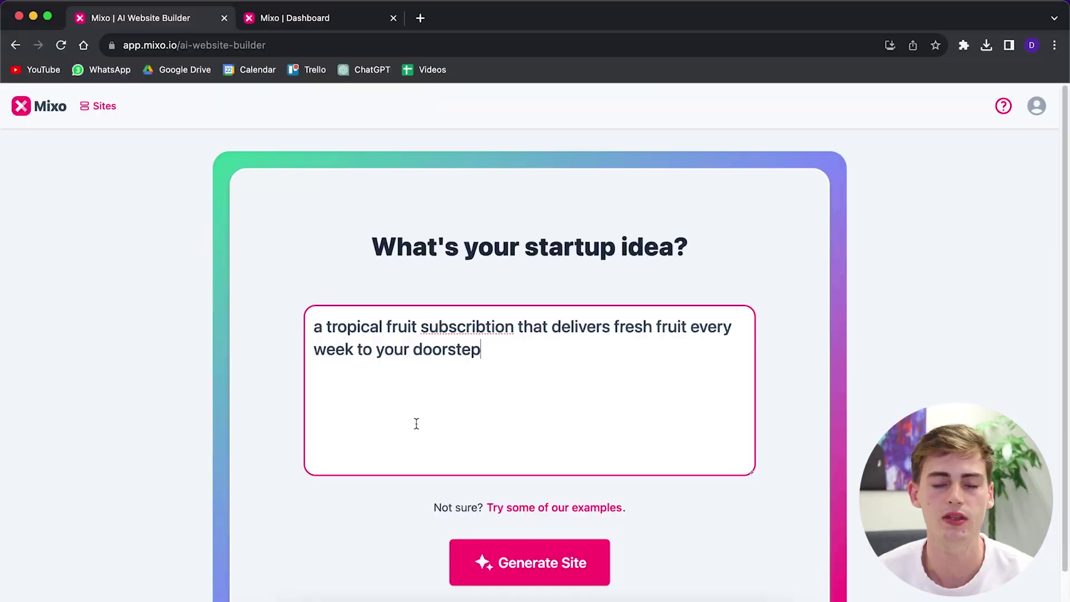
pyautogui.click(520, 559)
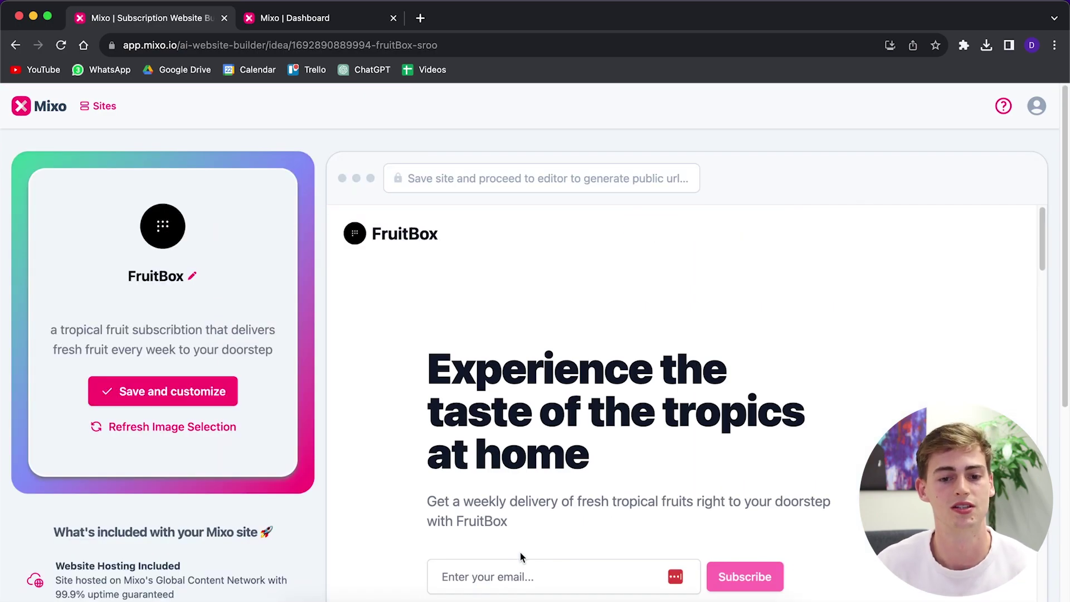
# - Scroll through the generated FruitBox preview from the hero down to the community sign-up section
pyautogui.scroll(-2, 915, 303)
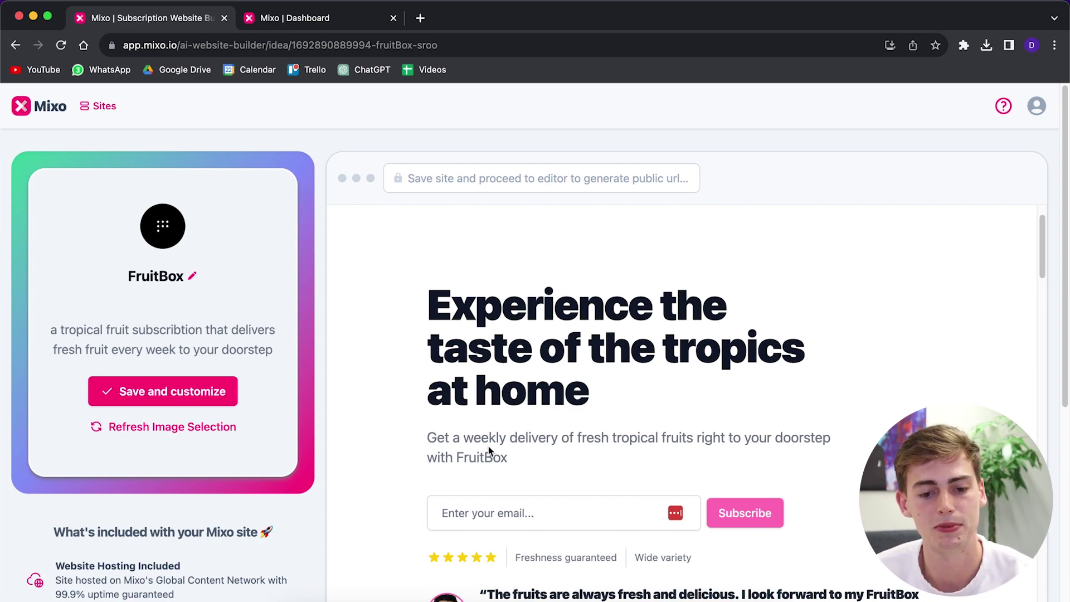
pyautogui.scroll(-3, 697, 452)
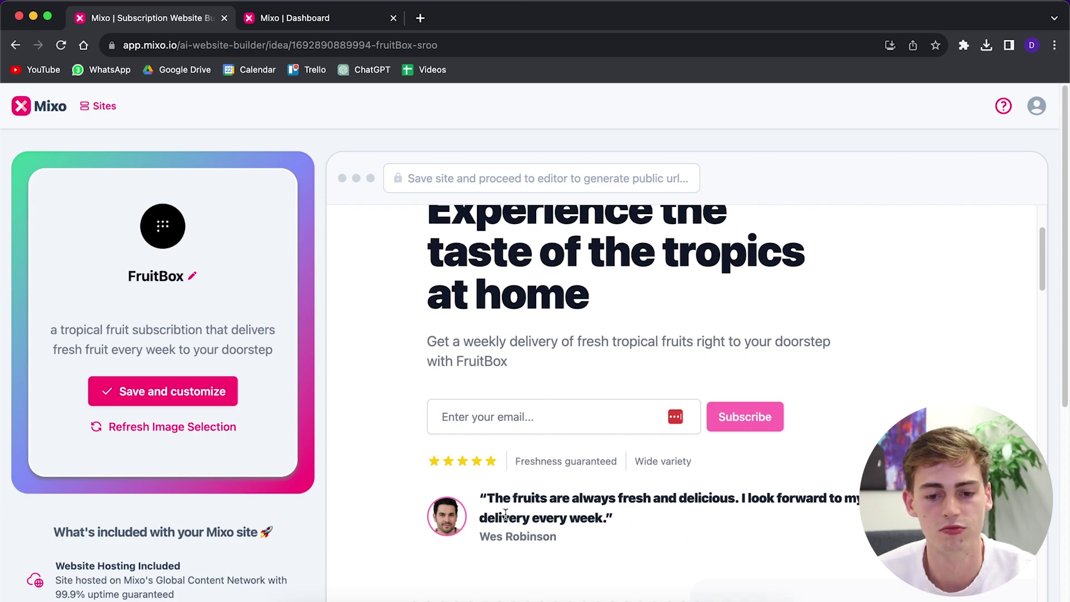
pyautogui.scroll(-1, 696, 457)
pyautogui.scroll(-15, 695, 457)
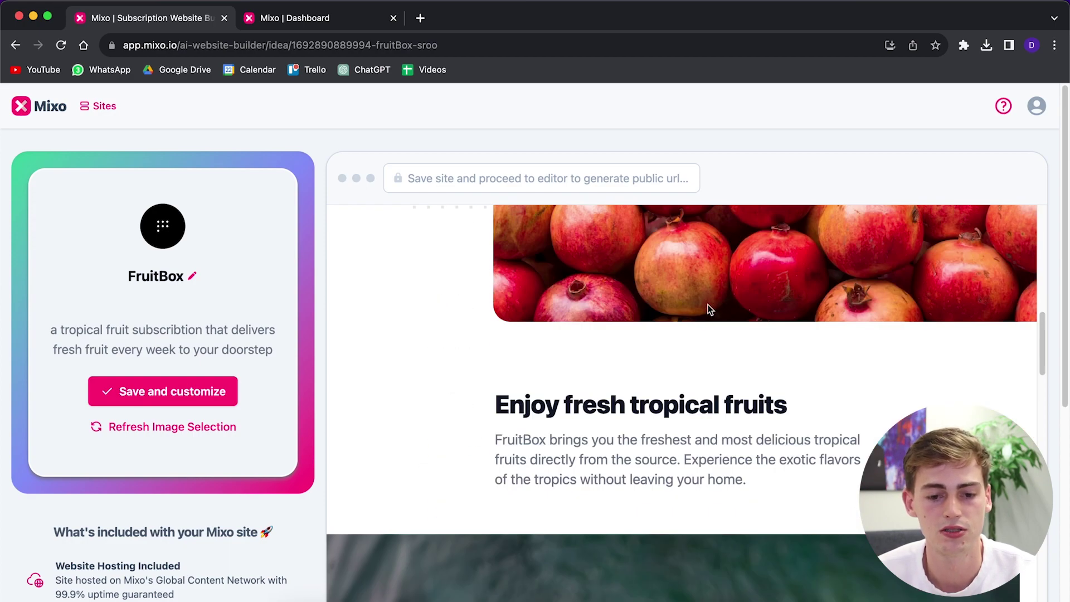
pyautogui.scroll(-7, 597, 356)
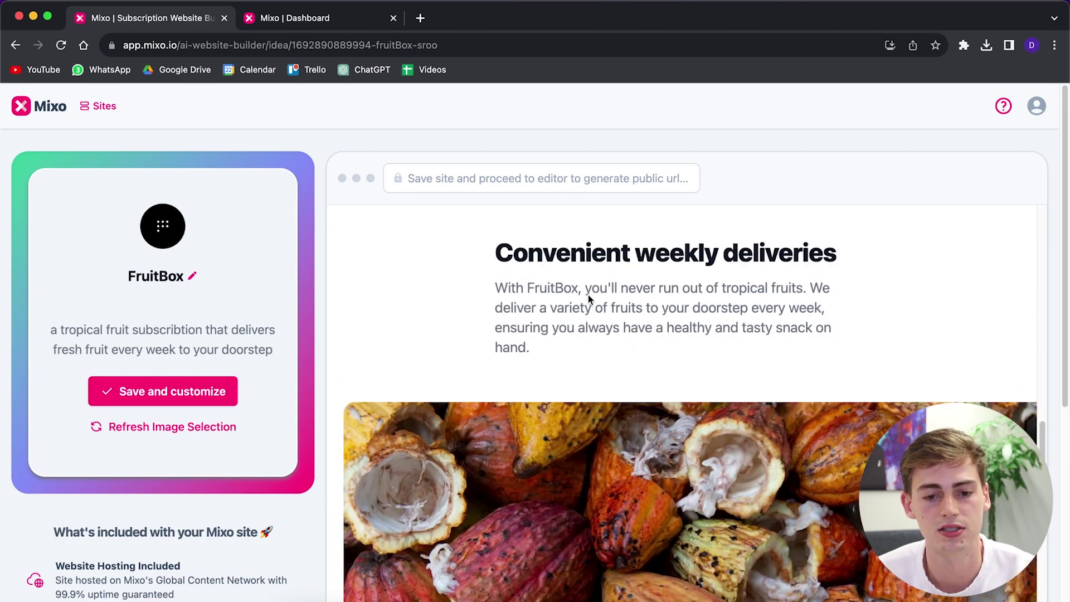
pyautogui.scroll(-10, 665, 296)
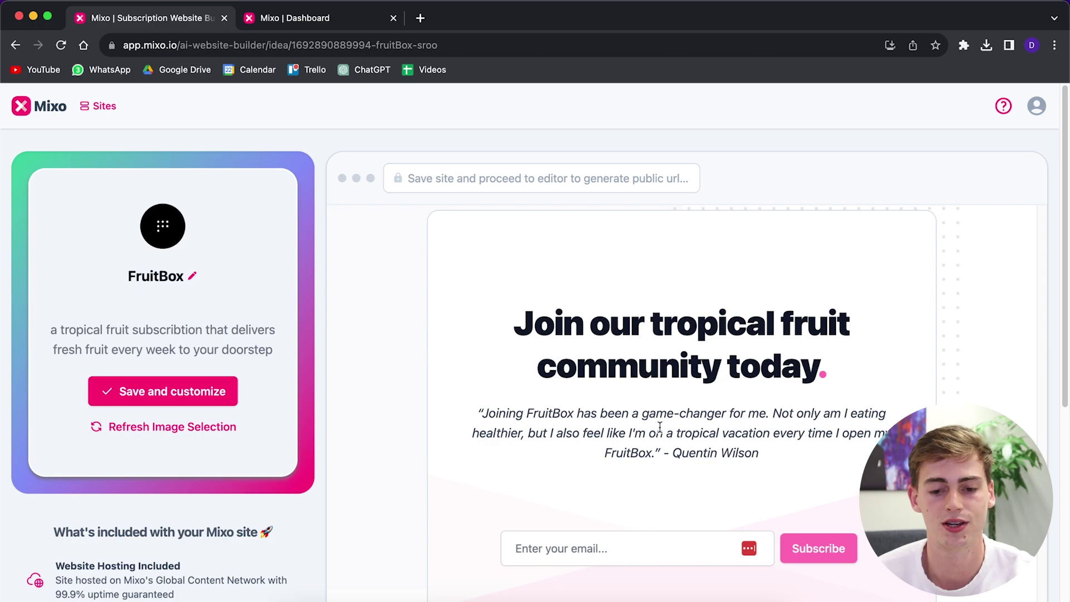
pyautogui.scroll(-2, 572, 437)
pyautogui.scroll(20, 571, 437)
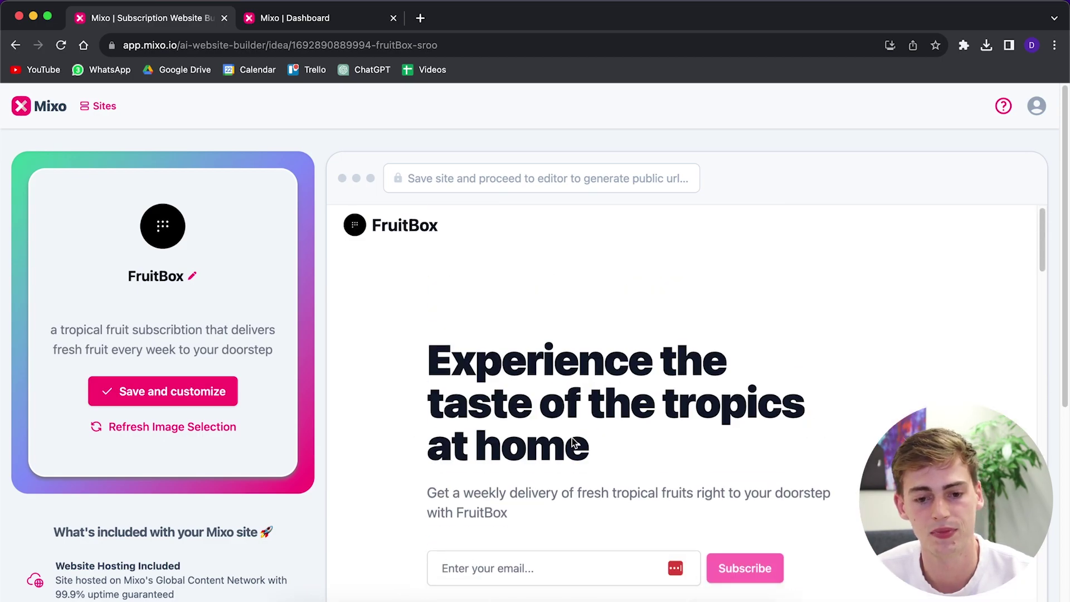
pyautogui.scroll(-8, 574, 443)
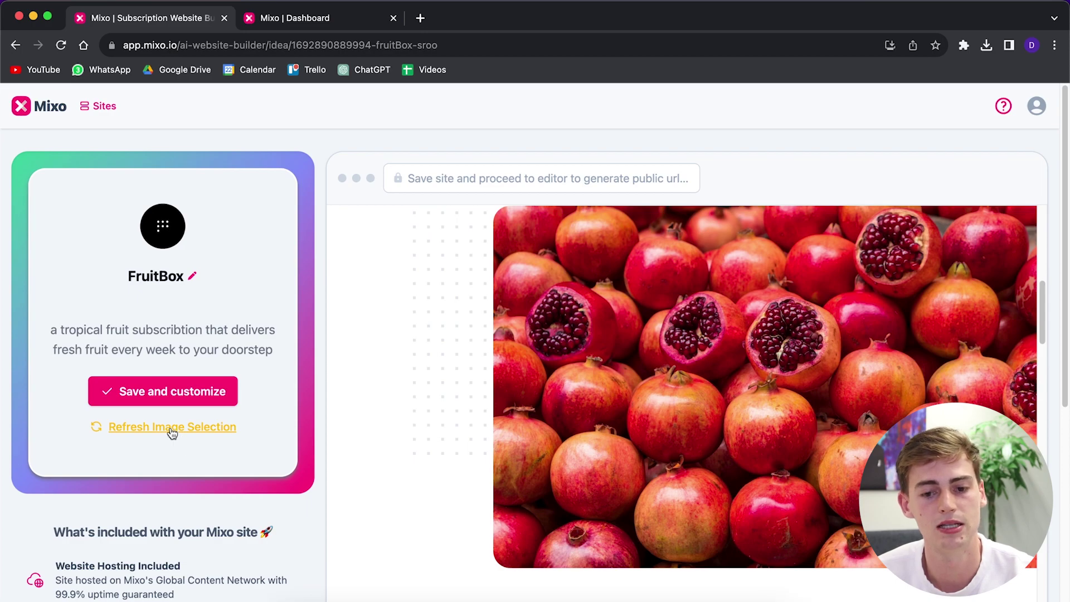
# - Refresh the FruitBox image selection twice to get a new set of site images
pyautogui.click(171, 428)
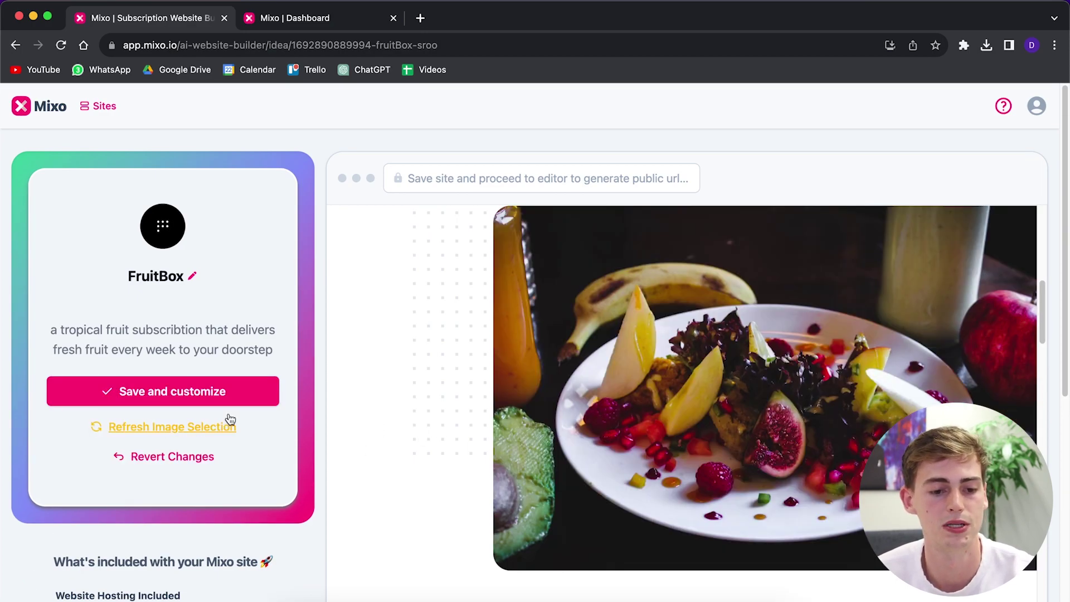
pyautogui.click(183, 427)
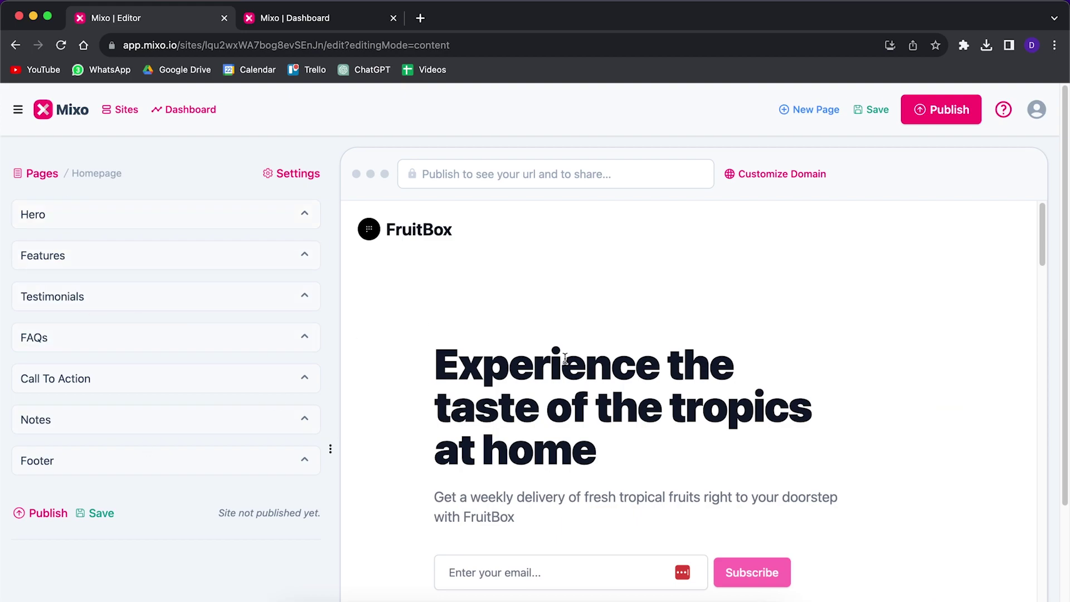
pyautogui.scroll(-20, 565, 358)
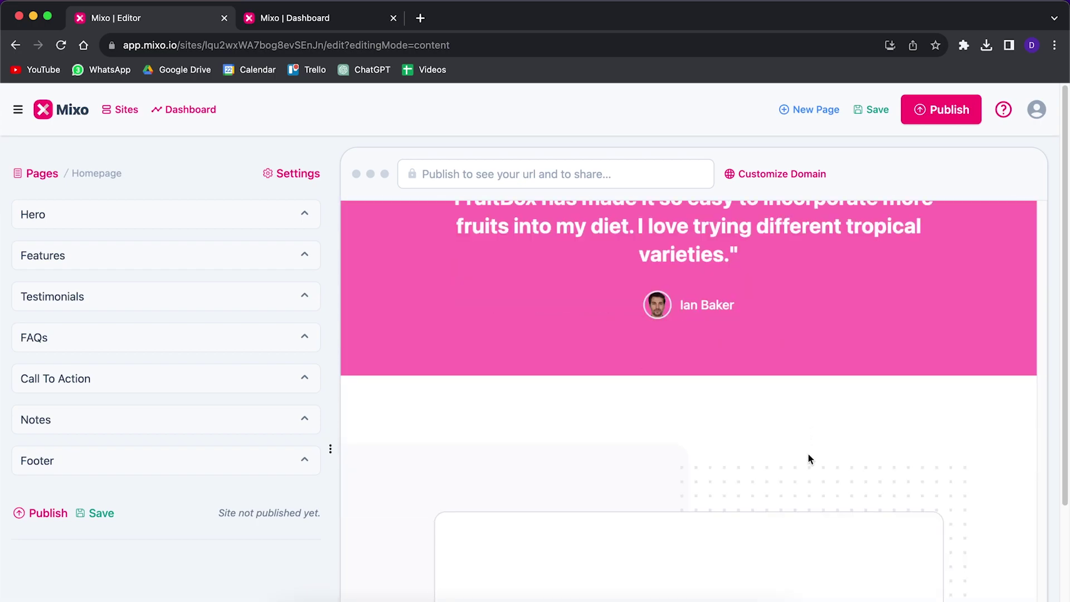
pyautogui.scroll(-10, 810, 458)
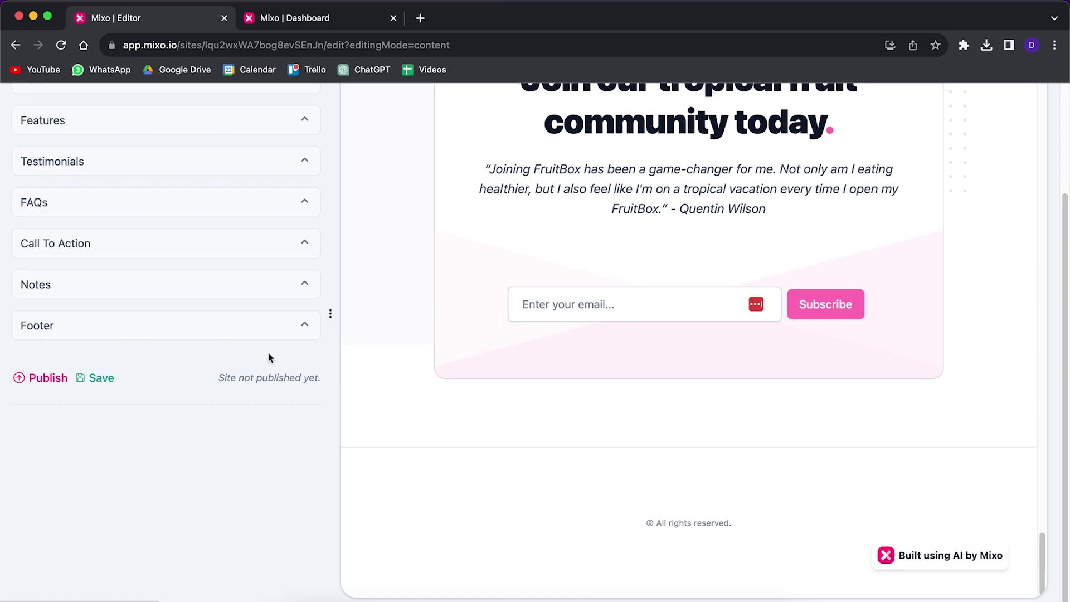
pyautogui.scroll(3, 268, 357)
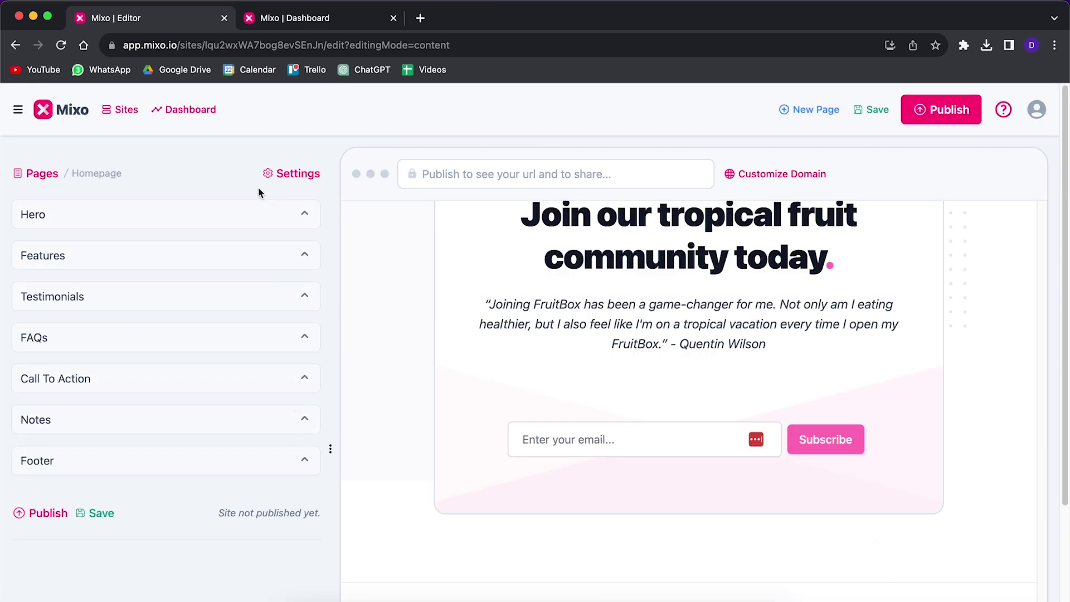
# - Open FruitBox's site settings, check the Config tab, and return to the logo options
pyautogui.click(294, 174)
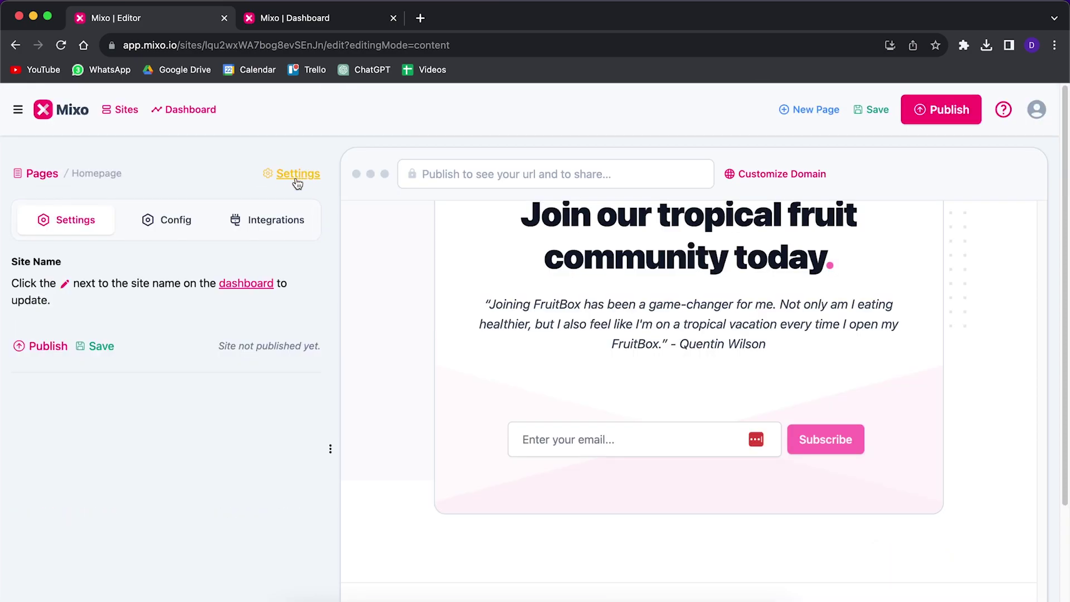
pyautogui.click(158, 228)
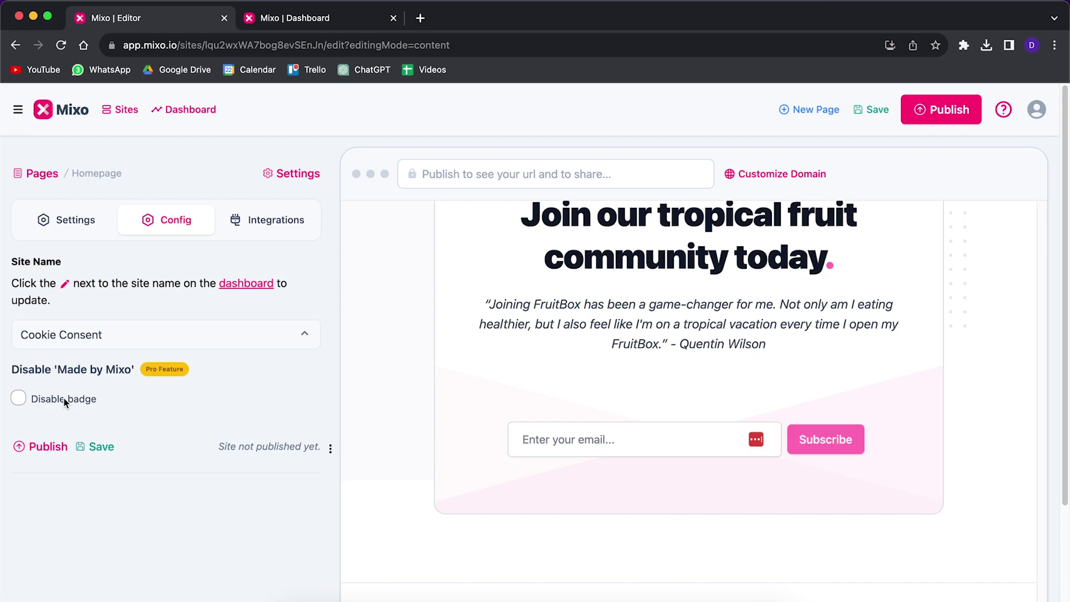
pyautogui.click(78, 223)
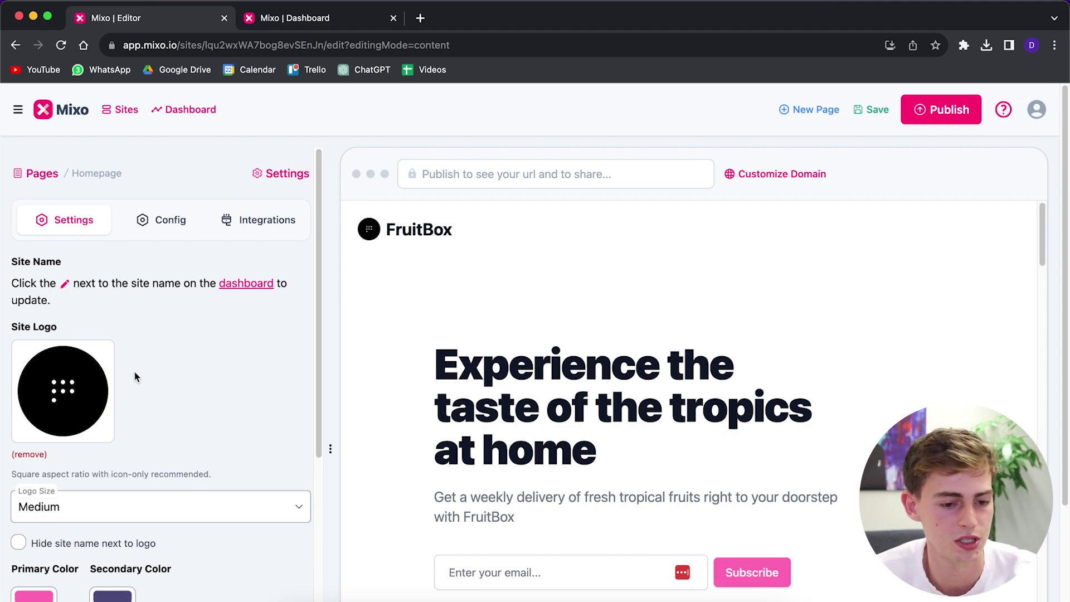
# - Change the logo size from Medium to Small, after briefly trying Large
pyautogui.click(114, 504)
pyautogui.click(136, 446)
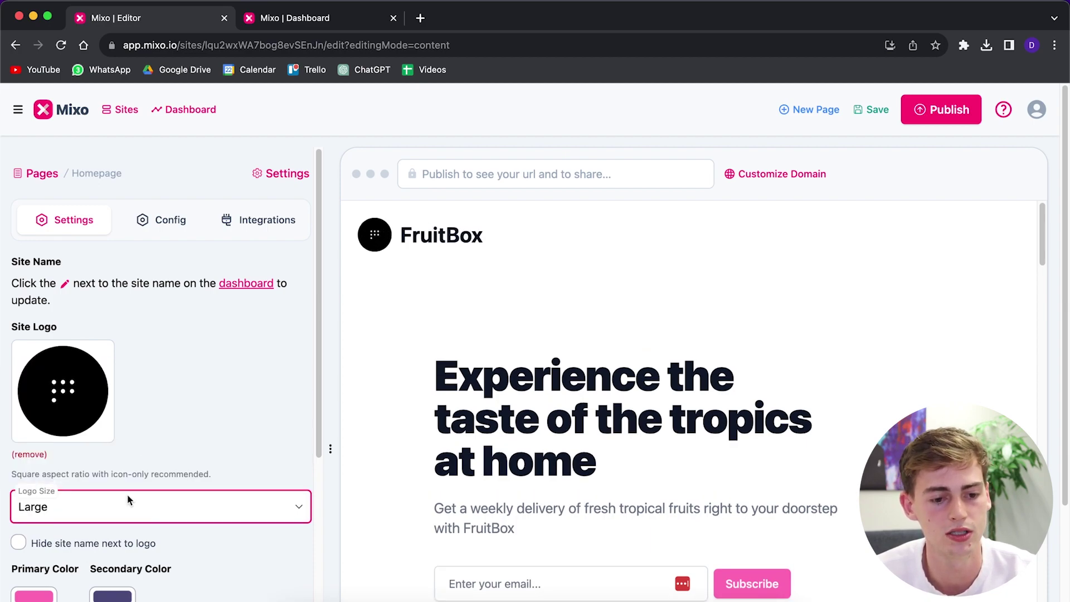
pyautogui.click(130, 503)
pyautogui.click(131, 394)
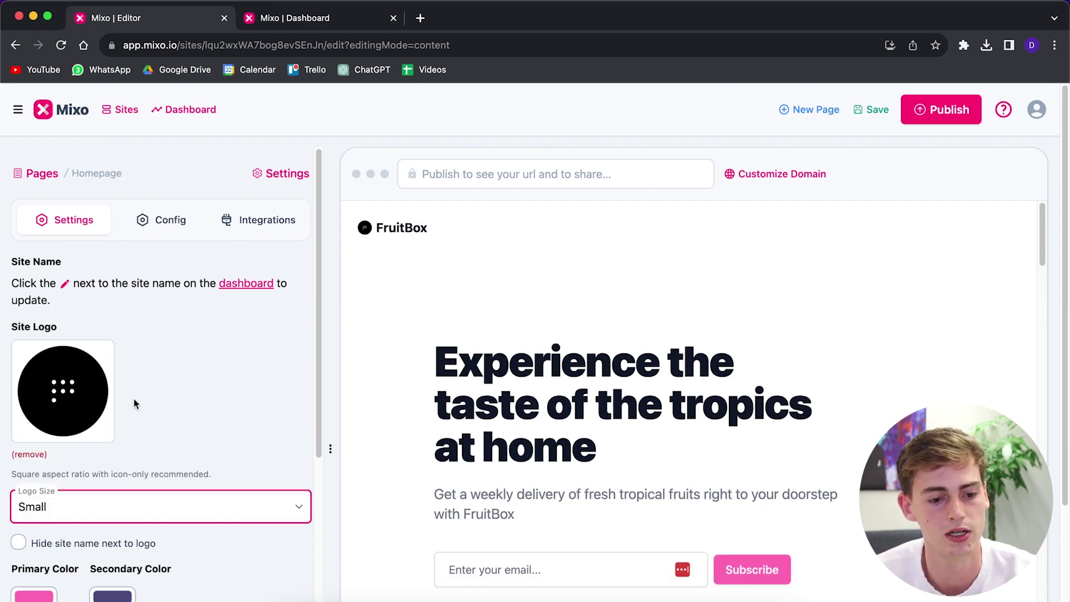
pyautogui.scroll(-3, 149, 390)
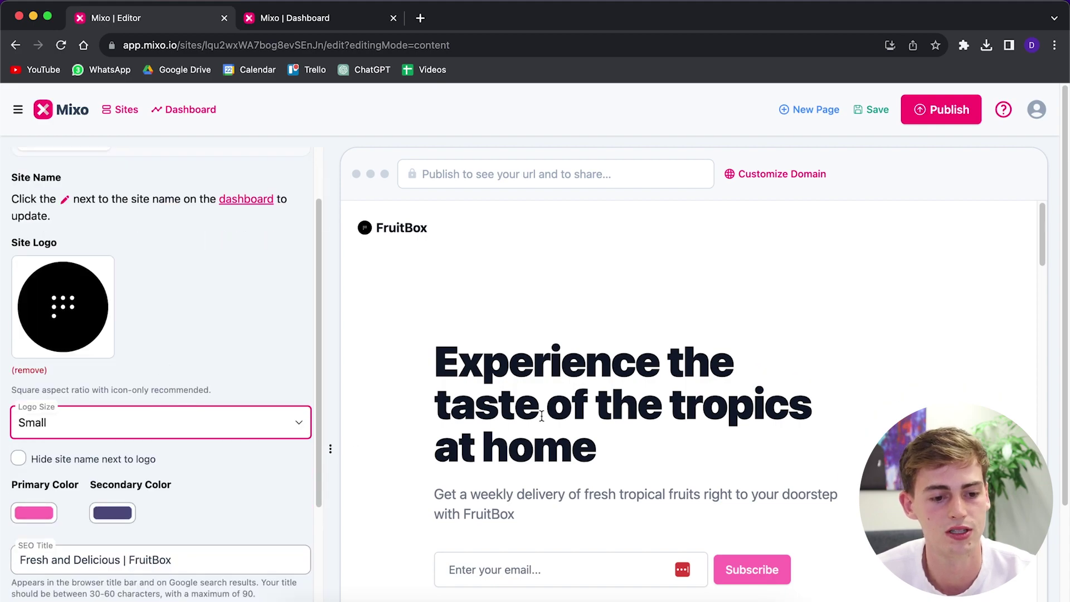
pyautogui.scroll(-3, 594, 428)
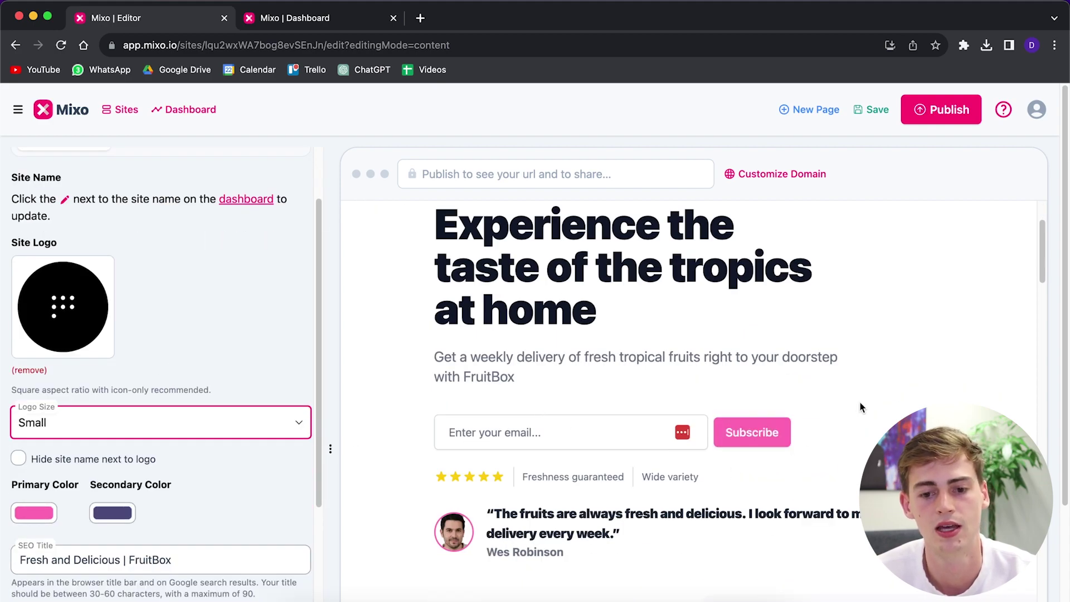
pyautogui.scroll(3, 858, 399)
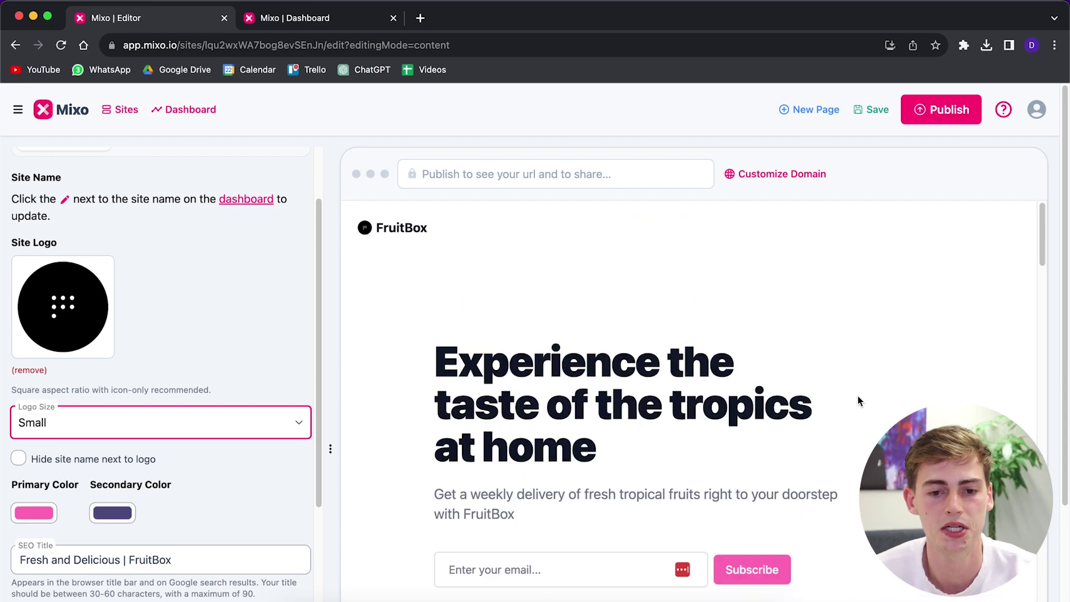
pyautogui.scroll(-8, 878, 370)
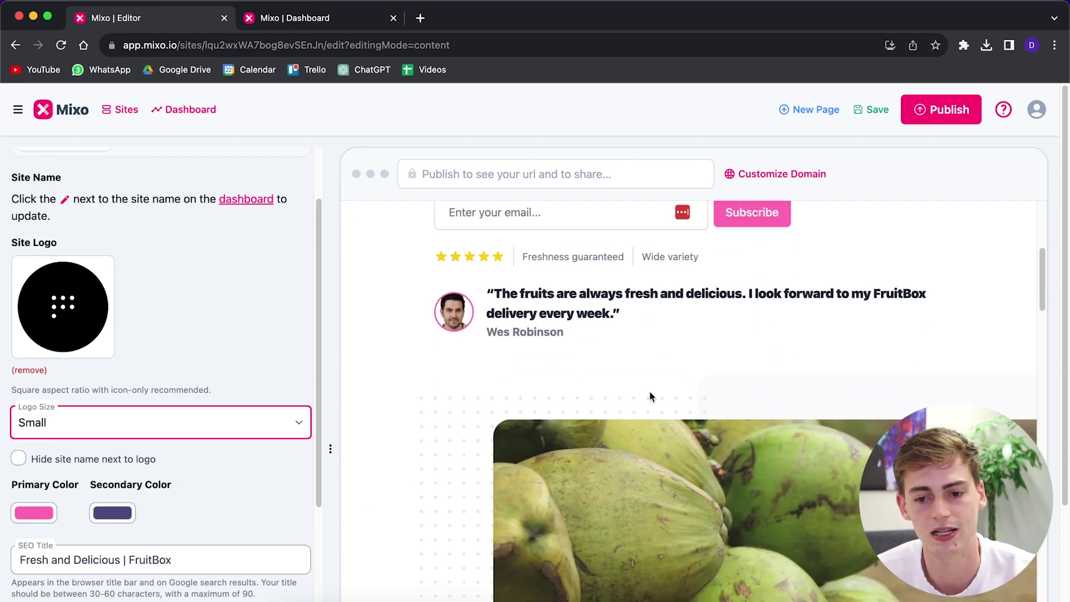
pyautogui.scroll(3, 650, 390)
# - Change the primary colour from pink to a fully saturated, bright cyan
pyautogui.click(36, 512)
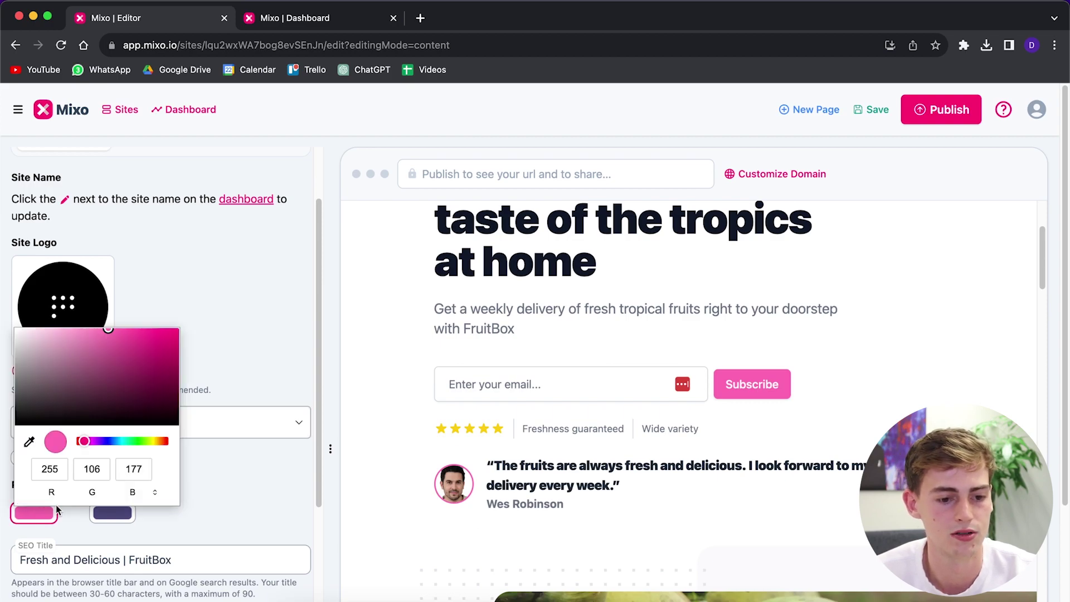
pyautogui.click(112, 442)
pyautogui.moveTo(112, 441); pyautogui.dragTo(118, 441)
pyautogui.moveTo(144, 375); pyautogui.dragTo(187, 353)
pyautogui.click(247, 359)
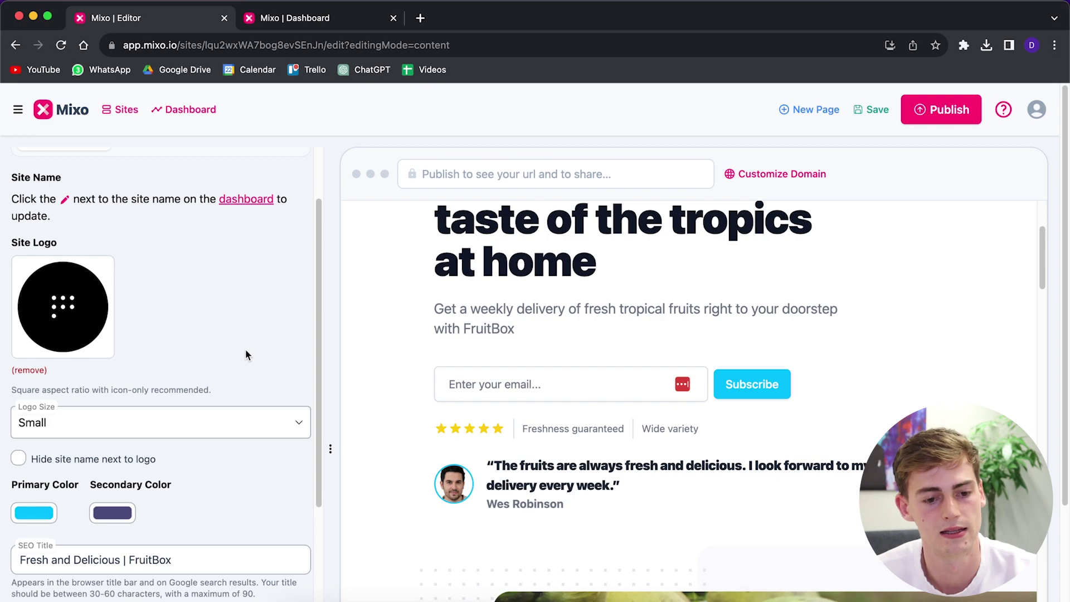
# - Go back to the homepage section list via Pages
pyautogui.scroll(-5, 248, 356)
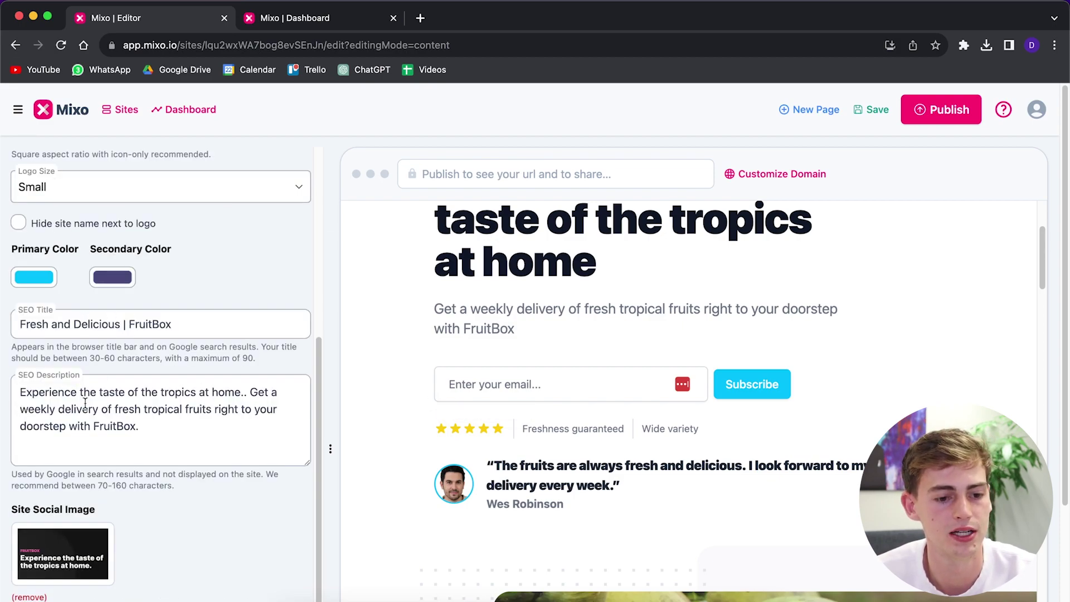
pyautogui.scroll(-3, 95, 417)
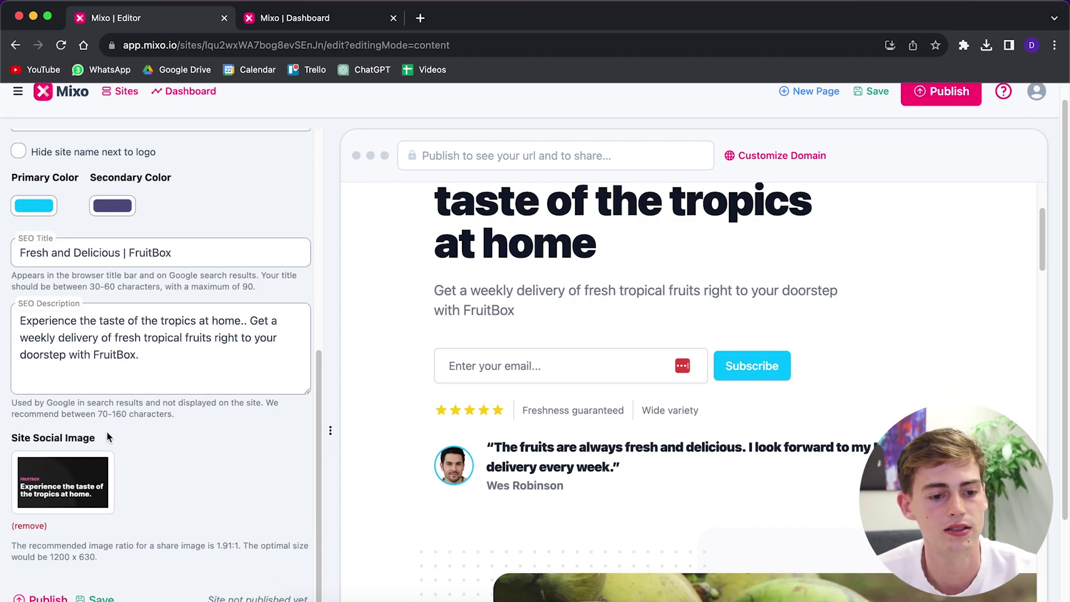
pyautogui.scroll(-3, 148, 336)
pyautogui.click(103, 481)
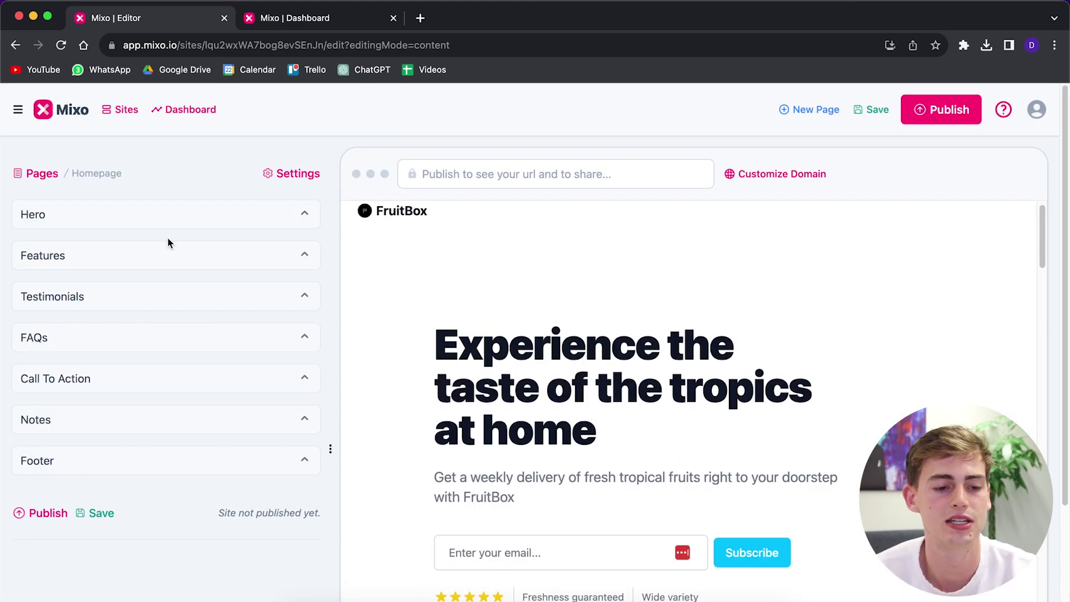
# - Replace 'home' with 'your own doorstep' at the end of the hero title
pyautogui.click(46, 222)
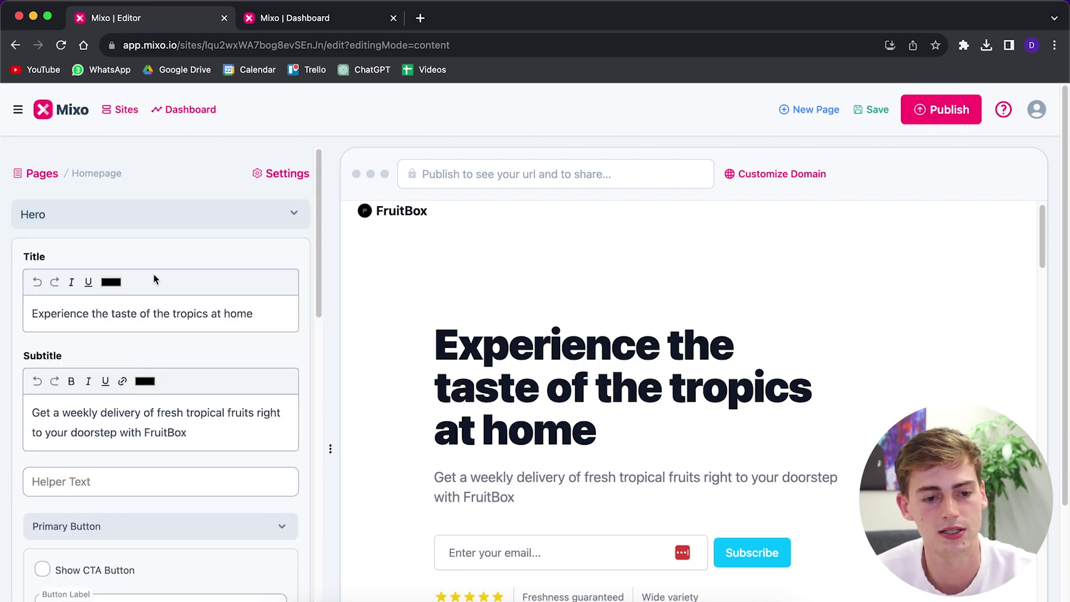
pyautogui.click(91, 314)
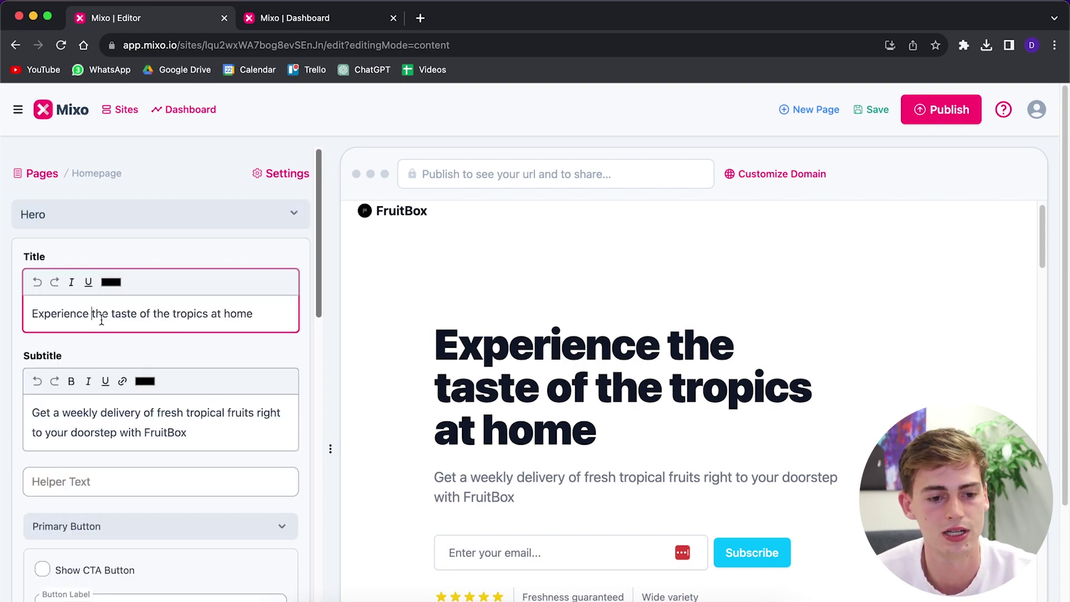
pyautogui.click(281, 314)
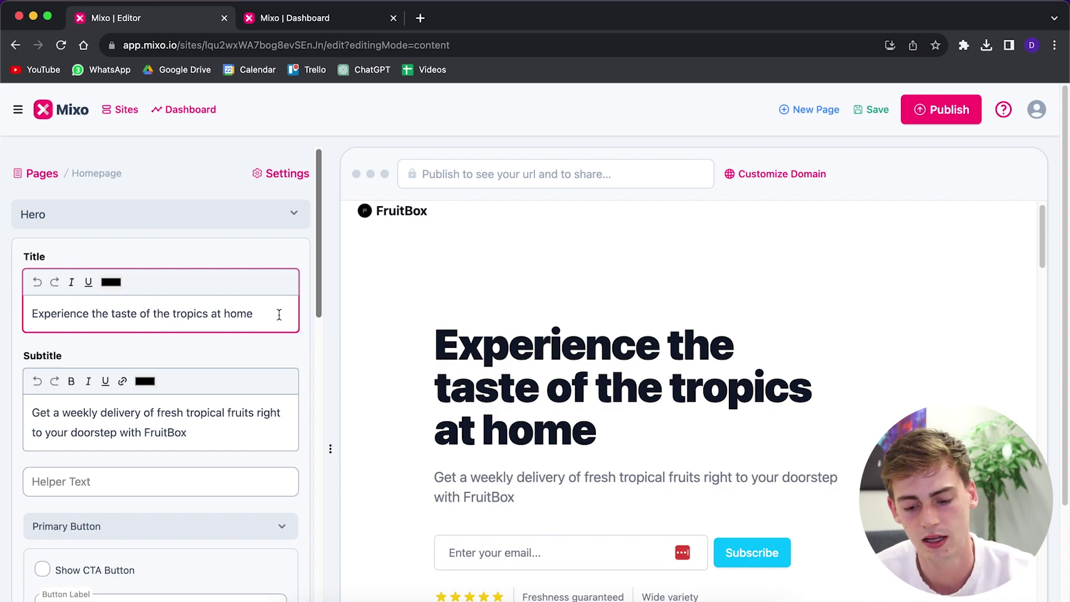
pyautogui.press('BackSpace')
pyautogui.press('BackSpace')
pyautogui.press('BackSpace')
pyautogui.press('BackSpace')
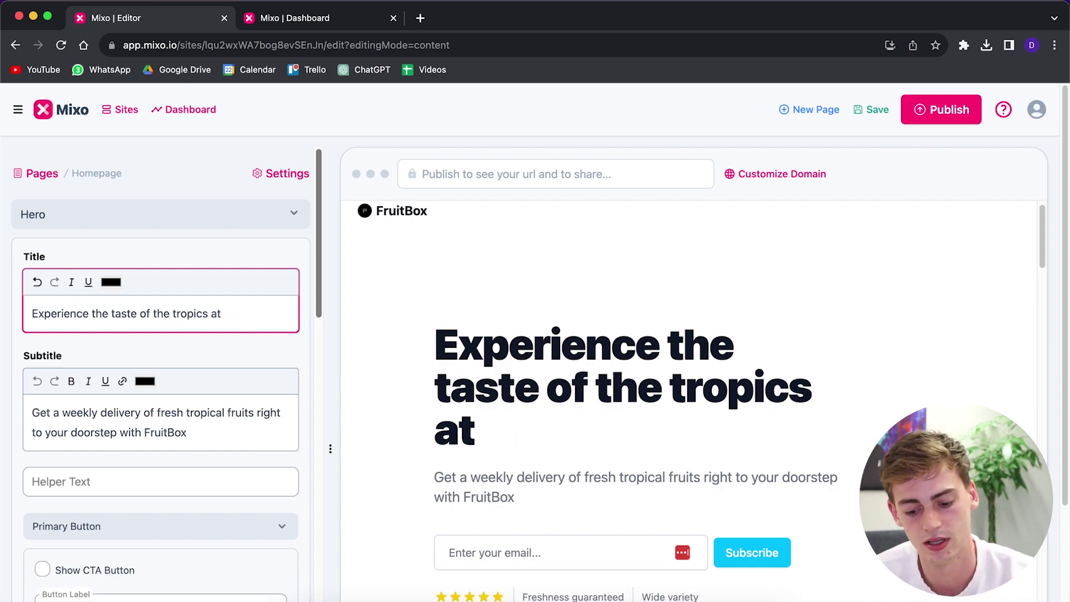
pyautogui.write('your own dor')
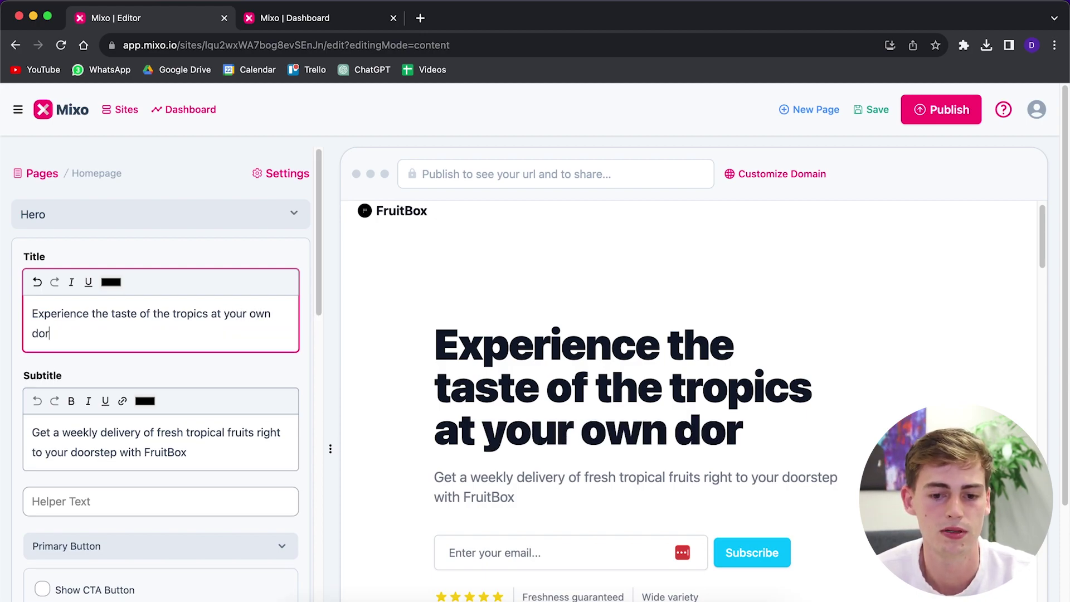
pyautogui.press('BackSpace')
pyautogui.write('orstep')
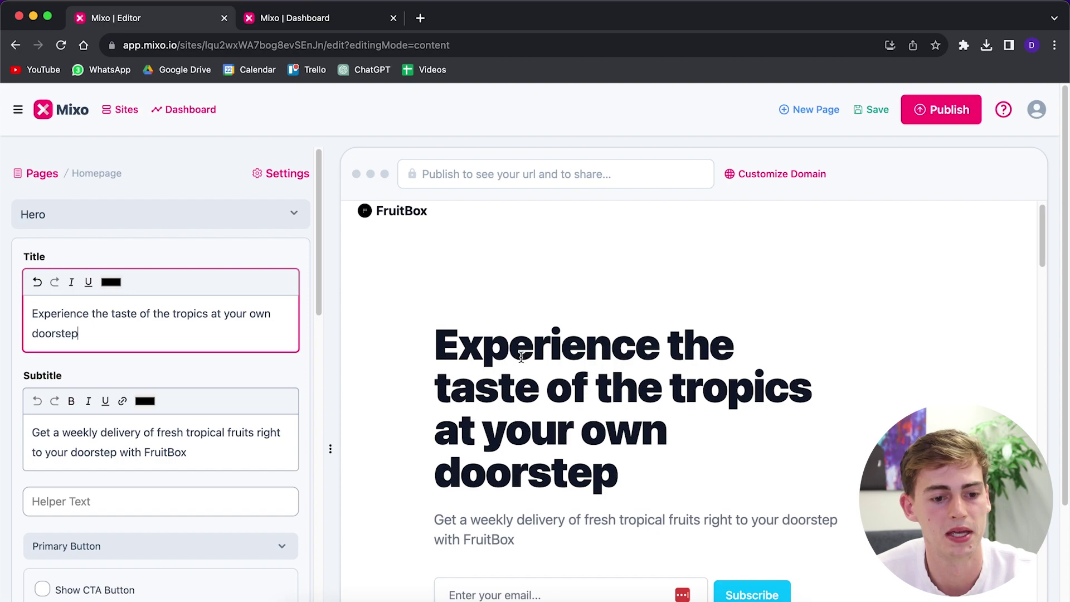
pyautogui.scroll(-1, 152, 399)
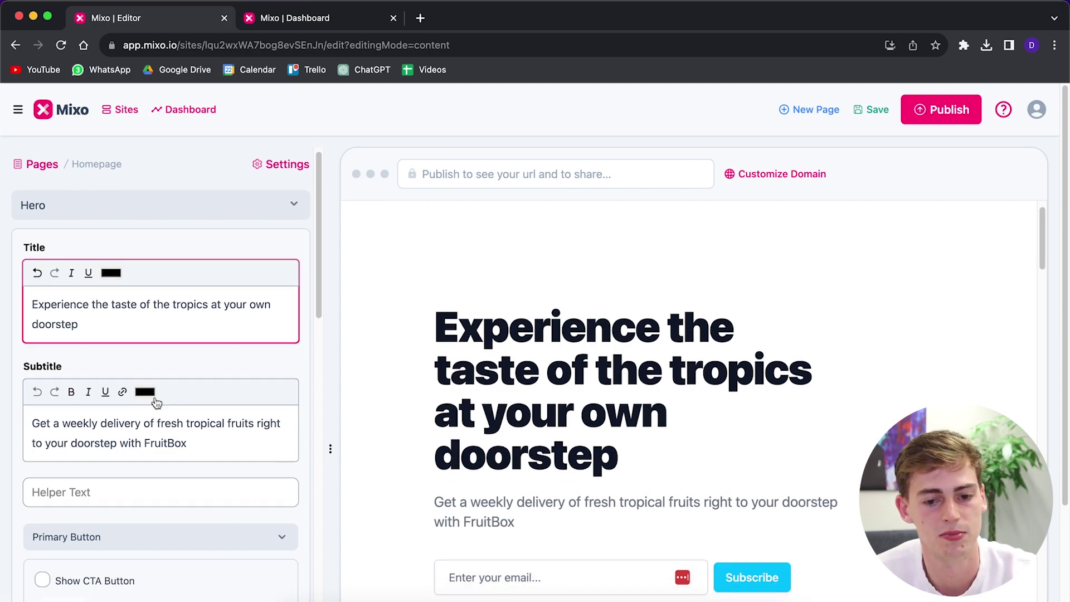
pyautogui.scroll(-3, 335, 449)
# - Select the hero subtitle text for editing
pyautogui.click(96, 426)
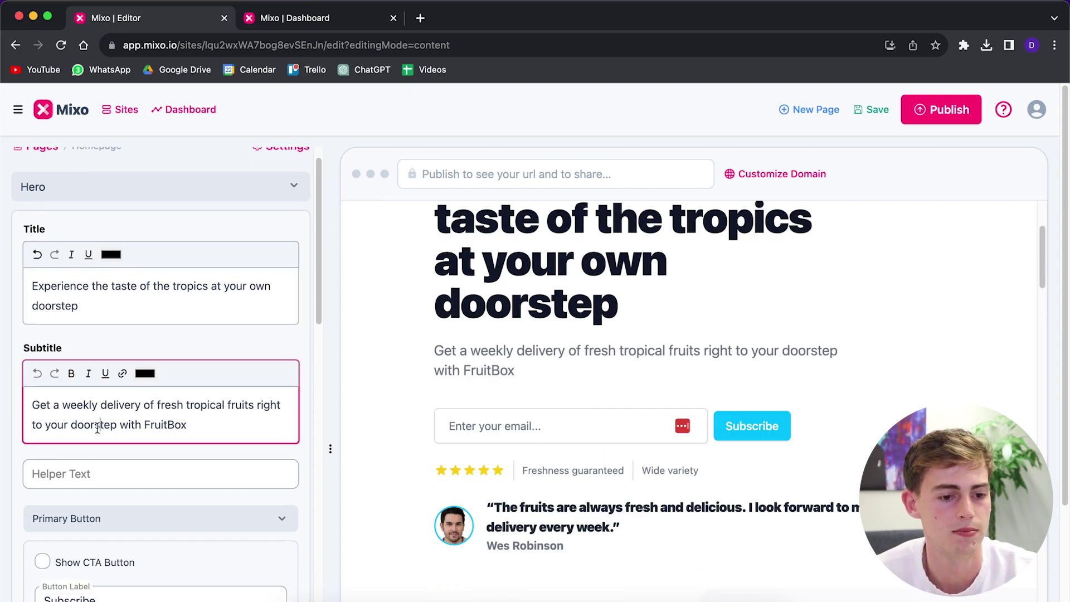
pyautogui.moveTo(519, 372); pyautogui.dragTo(444, 357)
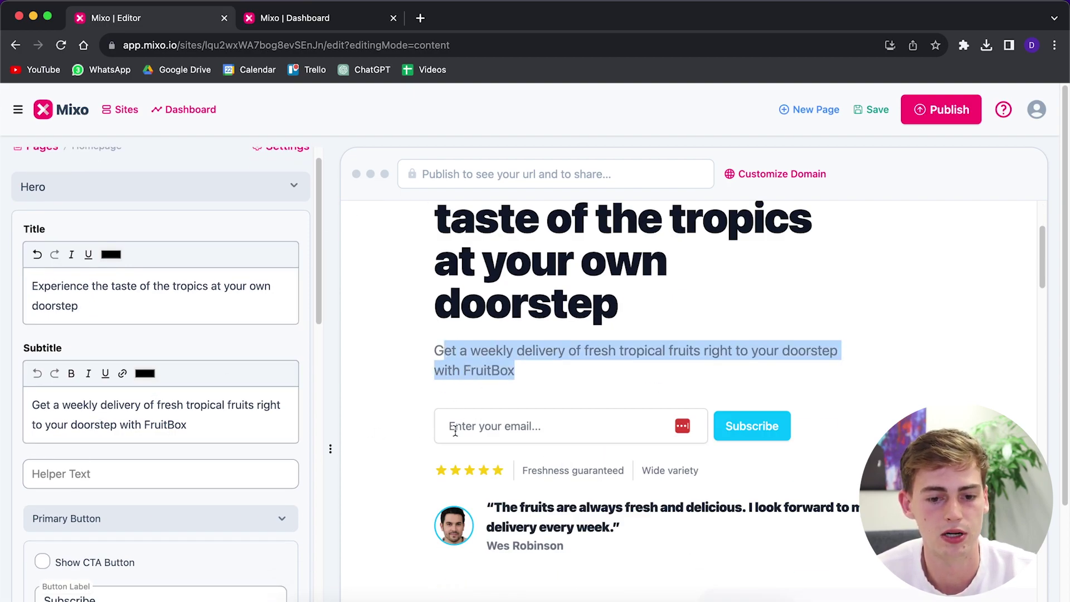
pyautogui.scroll(-1, 142, 426)
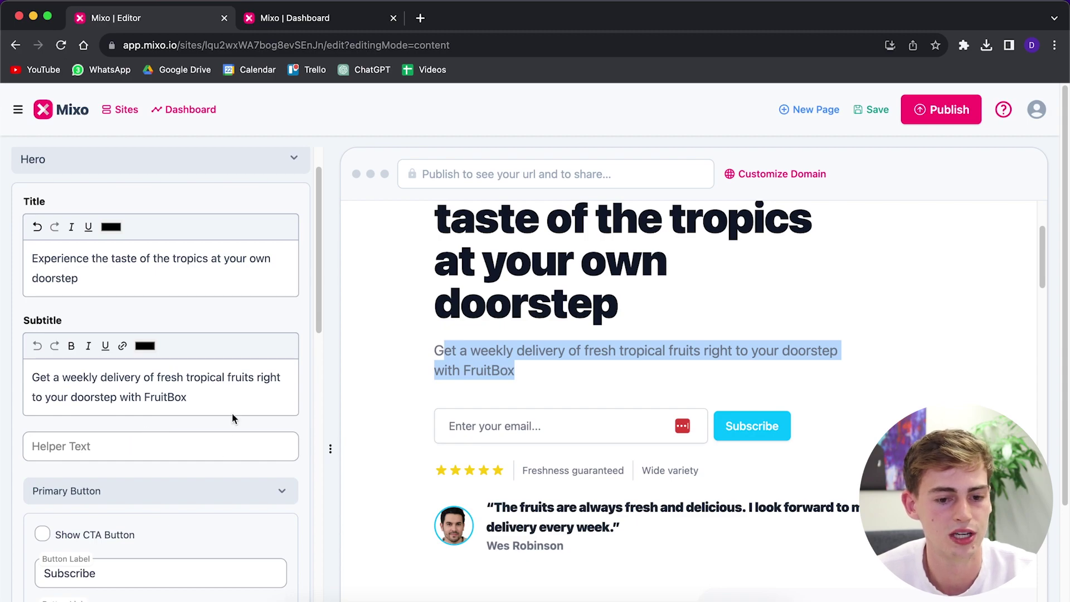
pyautogui.scroll(-5, 157, 428)
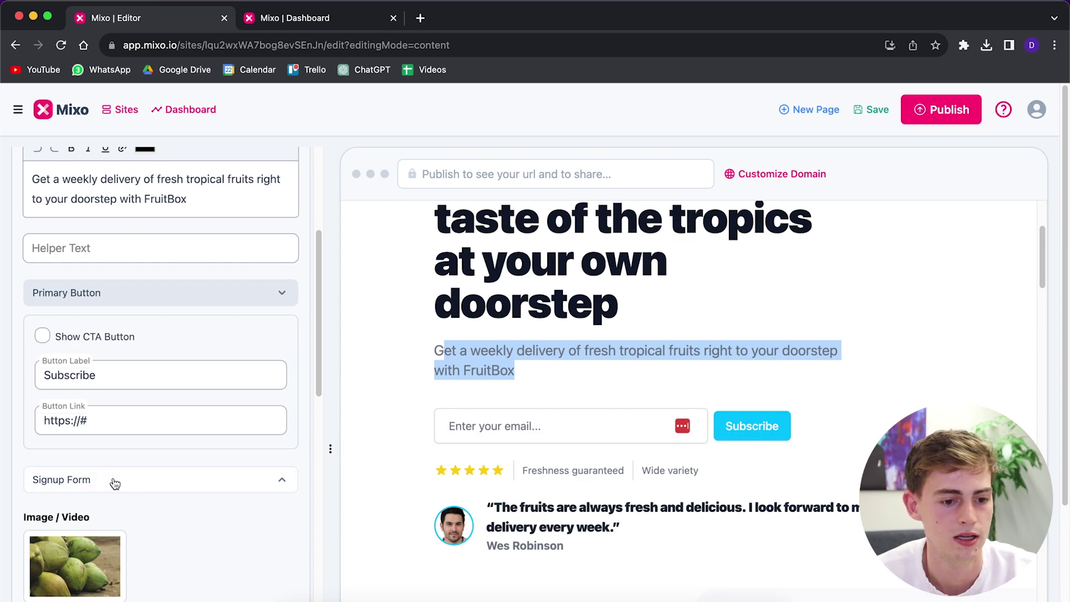
# - Turn on the CTA button, relabel it 'Sign up now', then switch back to the email form
pyautogui.click(42, 336)
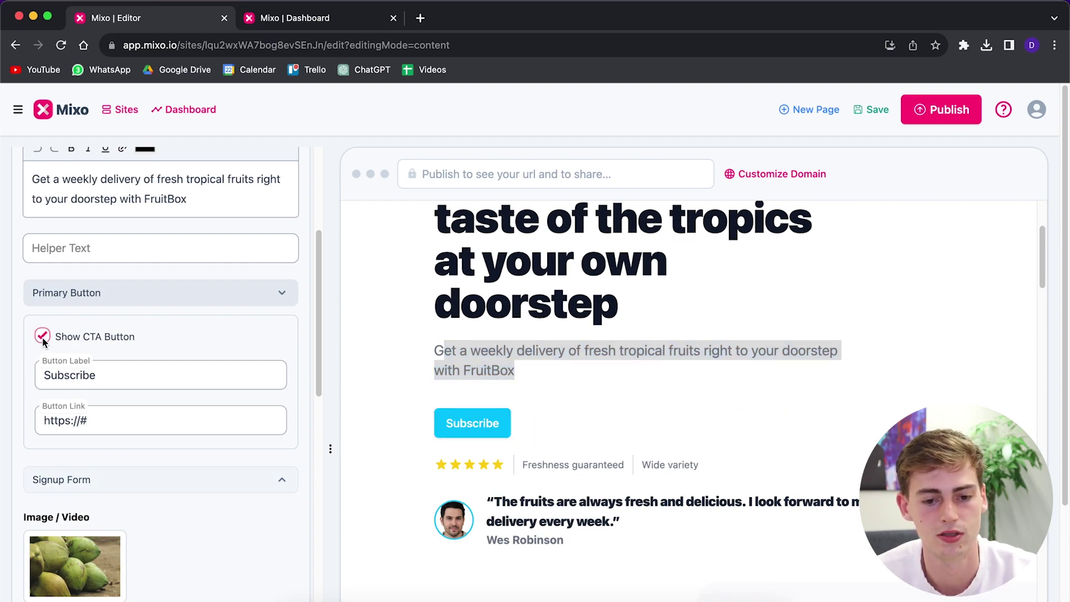
pyautogui.click(125, 376)
pyautogui.moveTo(125, 376); pyautogui.dragTo(2, 360)
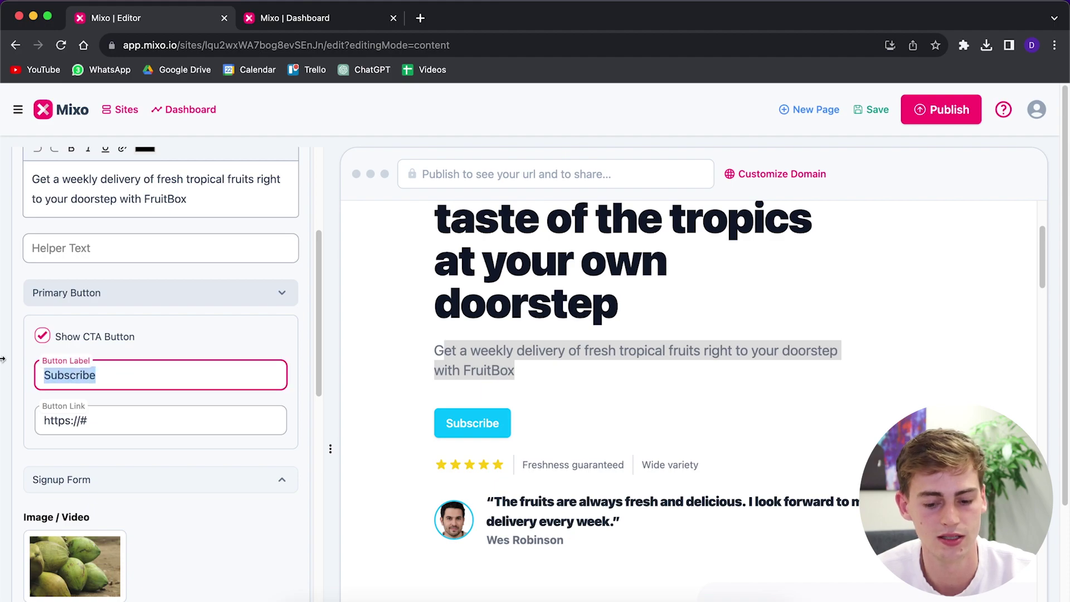
pyautogui.write('Sign up now')
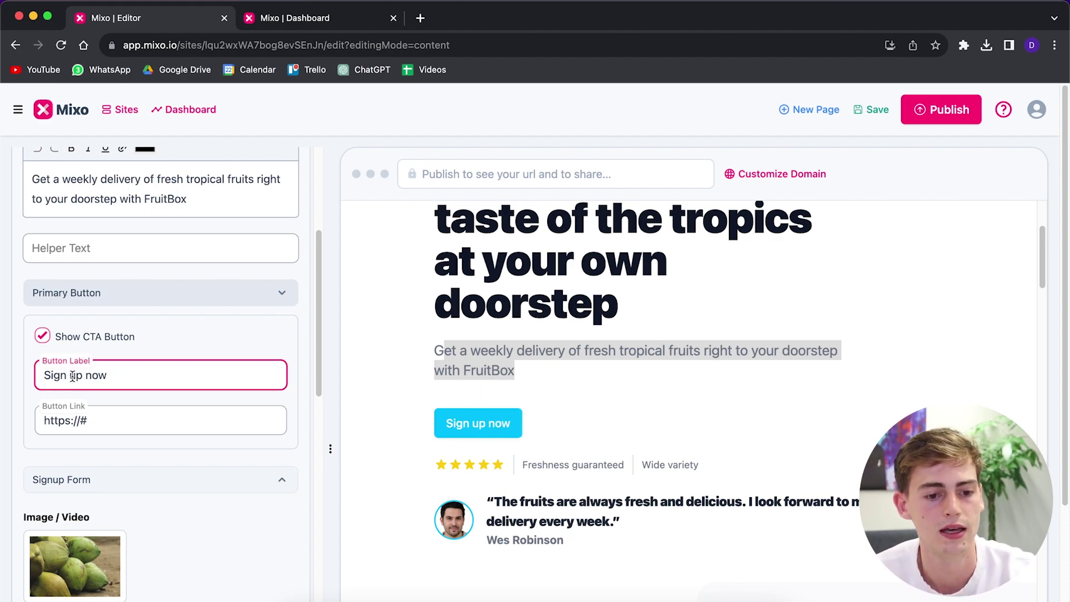
pyautogui.press('BackSpace')
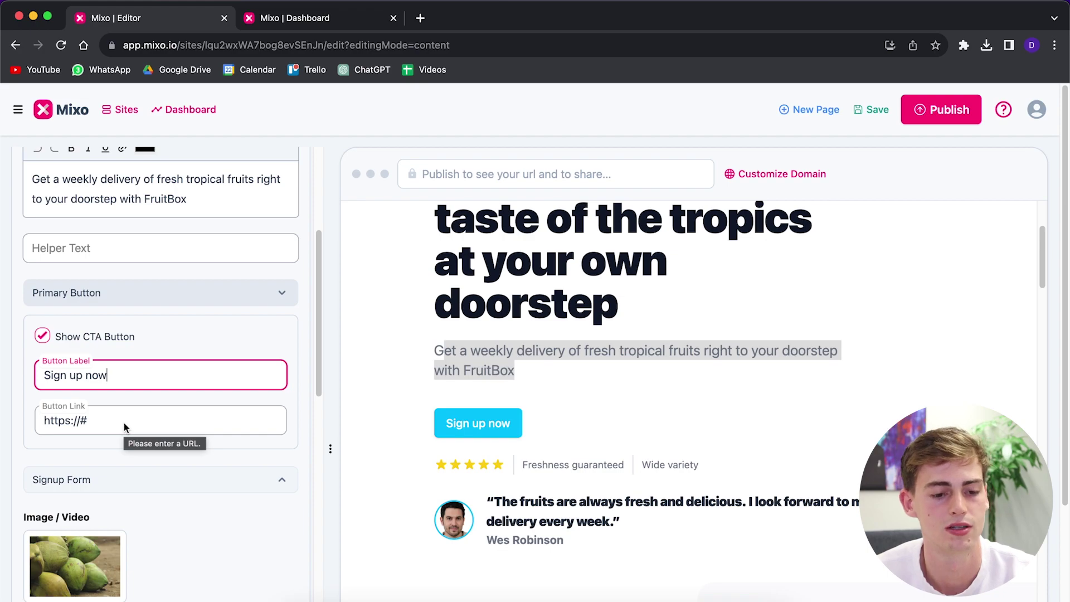
pyautogui.scroll(-3, 122, 393)
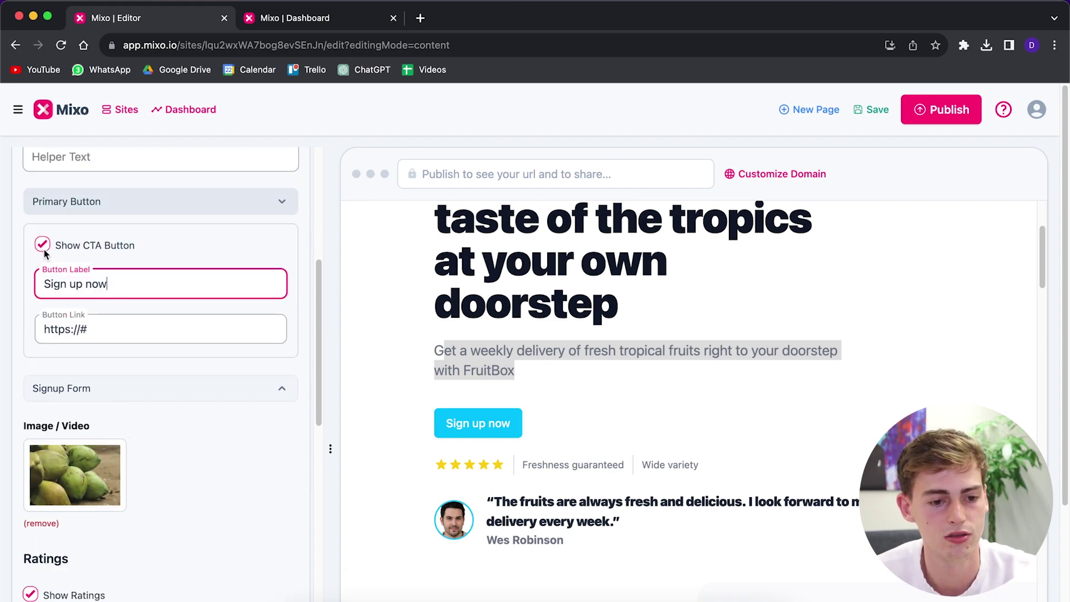
pyautogui.click(42, 244)
# - In Signup Form, insert 'to get more information' into the email placeholder before the ellipsis
pyautogui.click(134, 384)
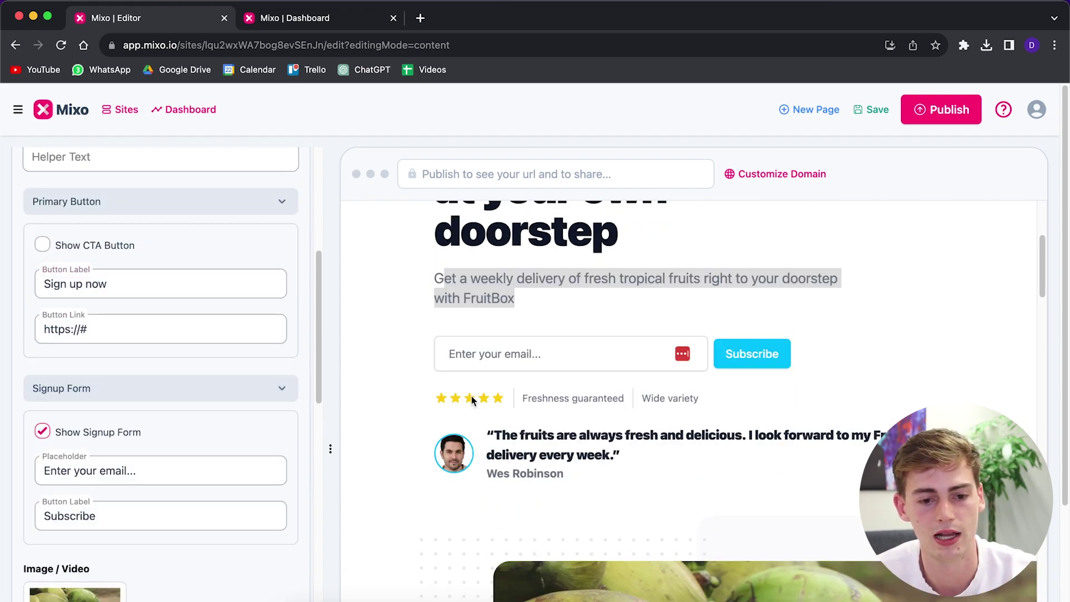
pyautogui.scroll(-2, 159, 356)
pyautogui.click(159, 359)
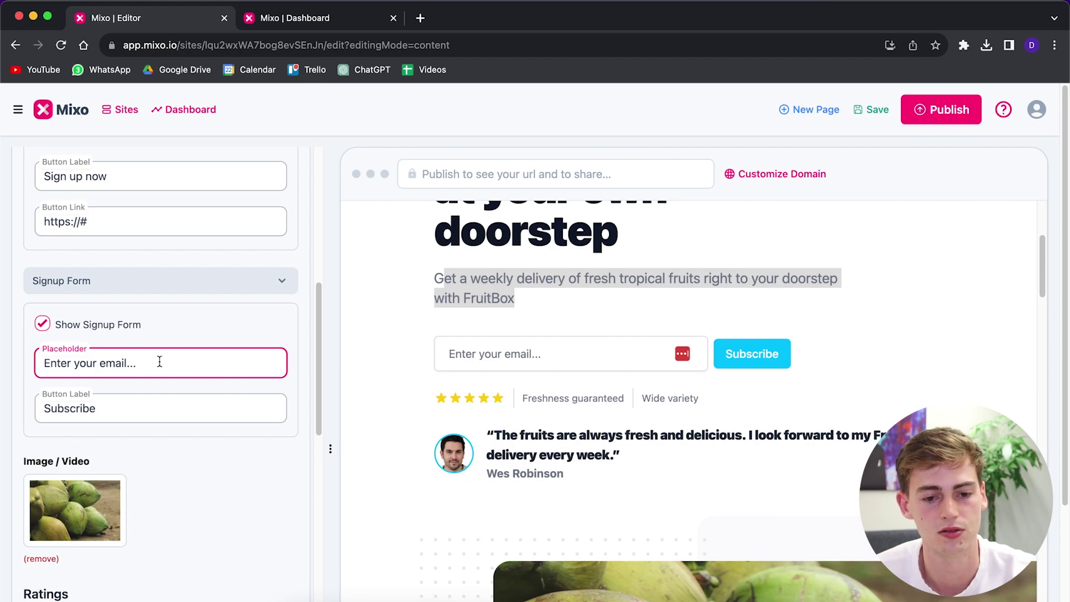
pyautogui.press('Left')
pyautogui.press('Left')
pyautogui.press('Left')
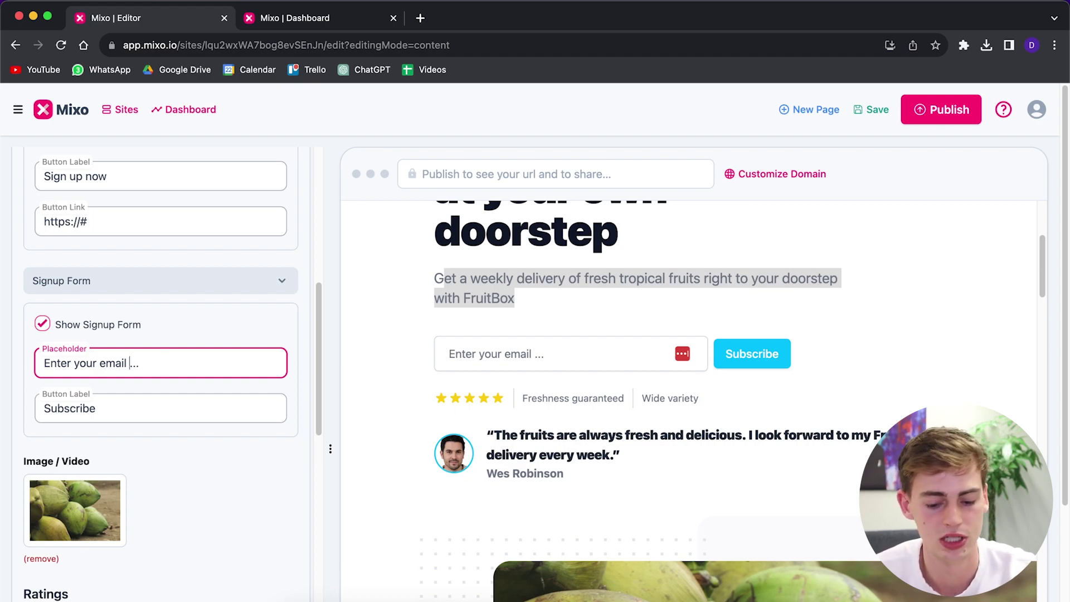
pyautogui.write('to get more info')
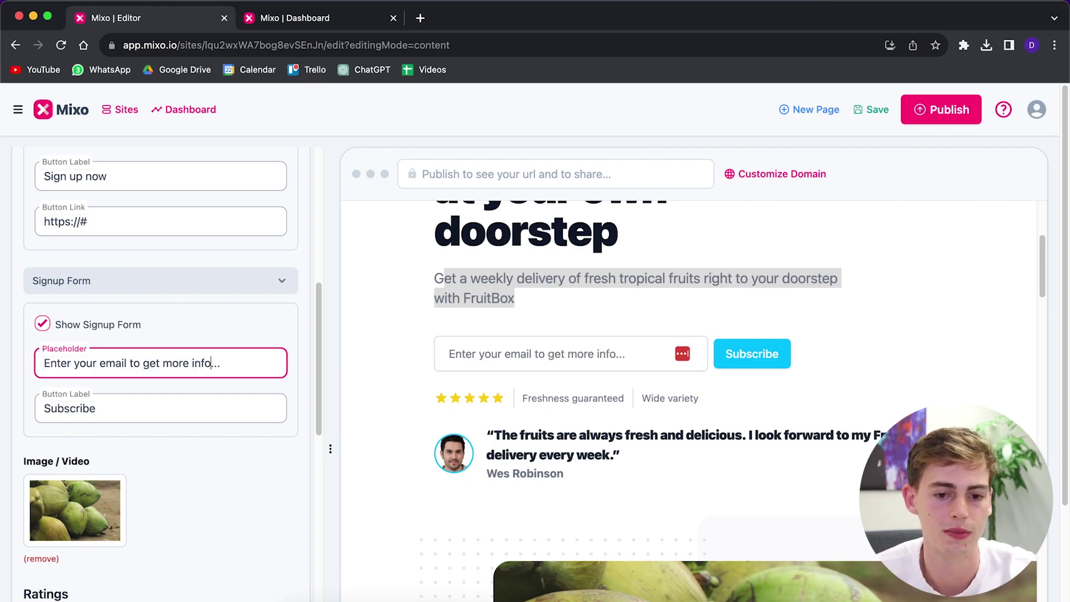
pyautogui.write('rmation')
pyautogui.click(489, 369)
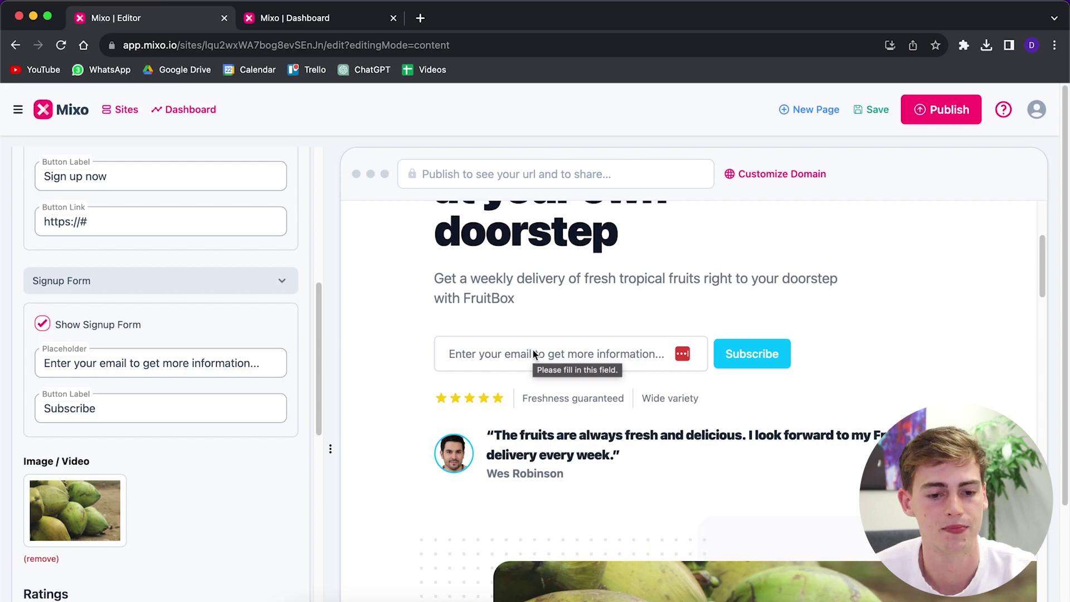
pyautogui.scroll(-6, 685, 338)
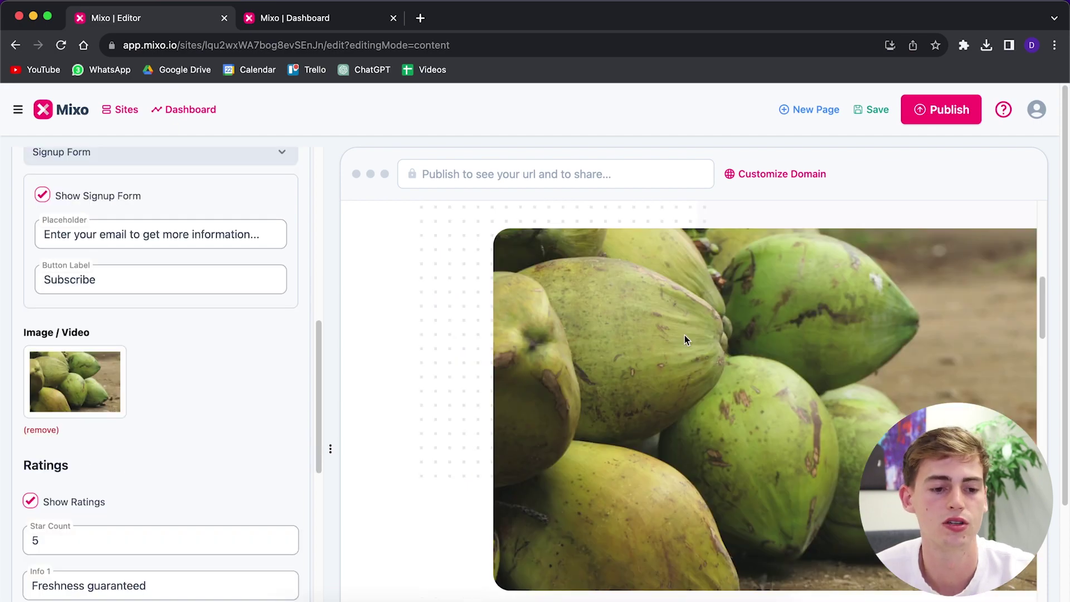
# - Search Unsplash for 'coconut' and set the halved-coconuts photo as the hero image
pyautogui.click(94, 361)
pyautogui.click(365, 321)
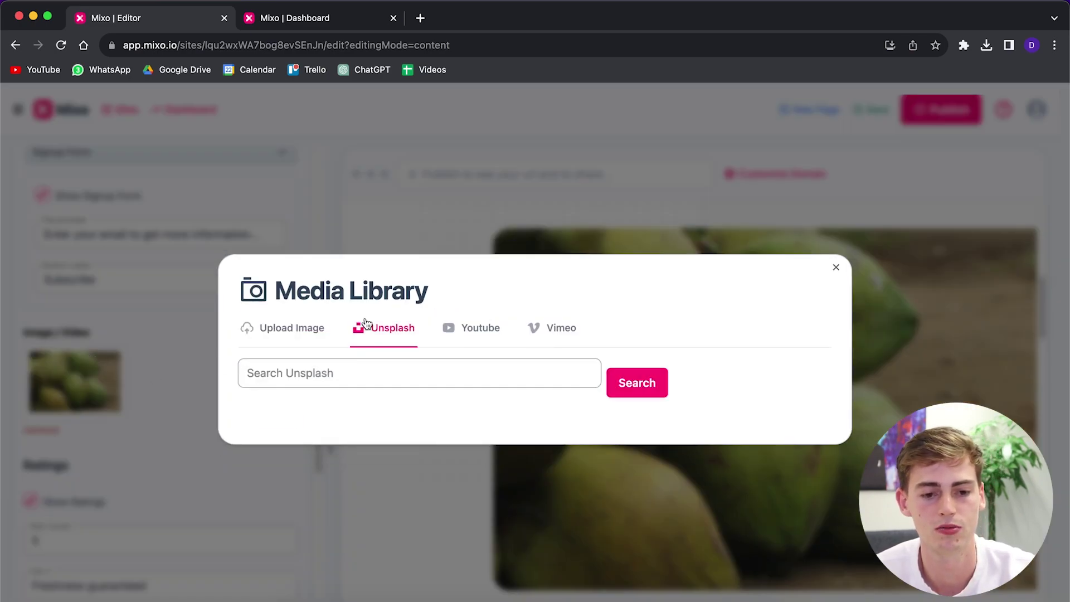
pyautogui.click(333, 372)
pyautogui.write('coconut')
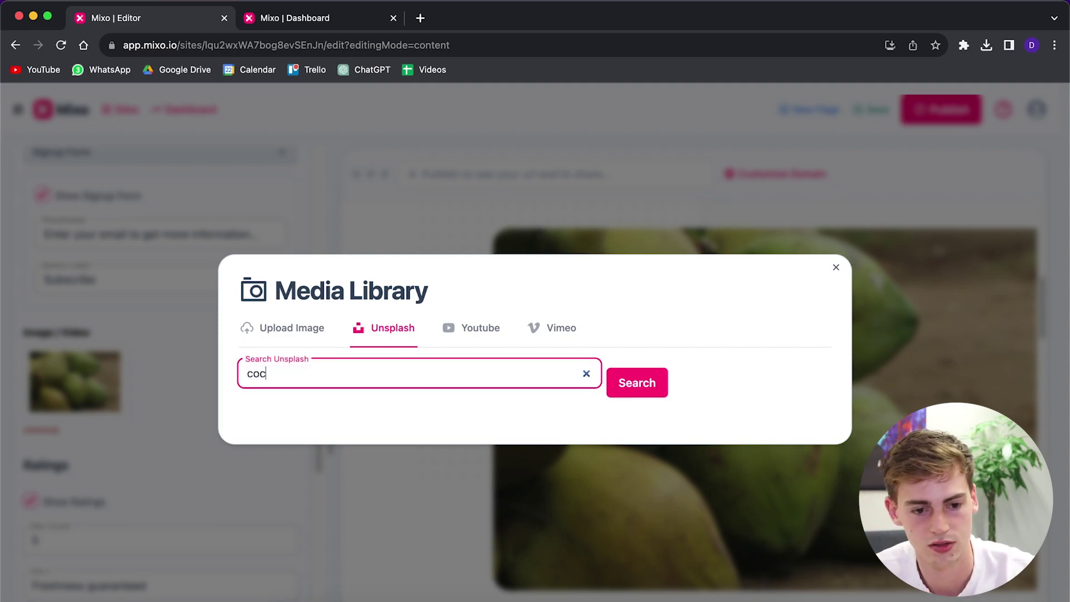
pyautogui.press('Return')
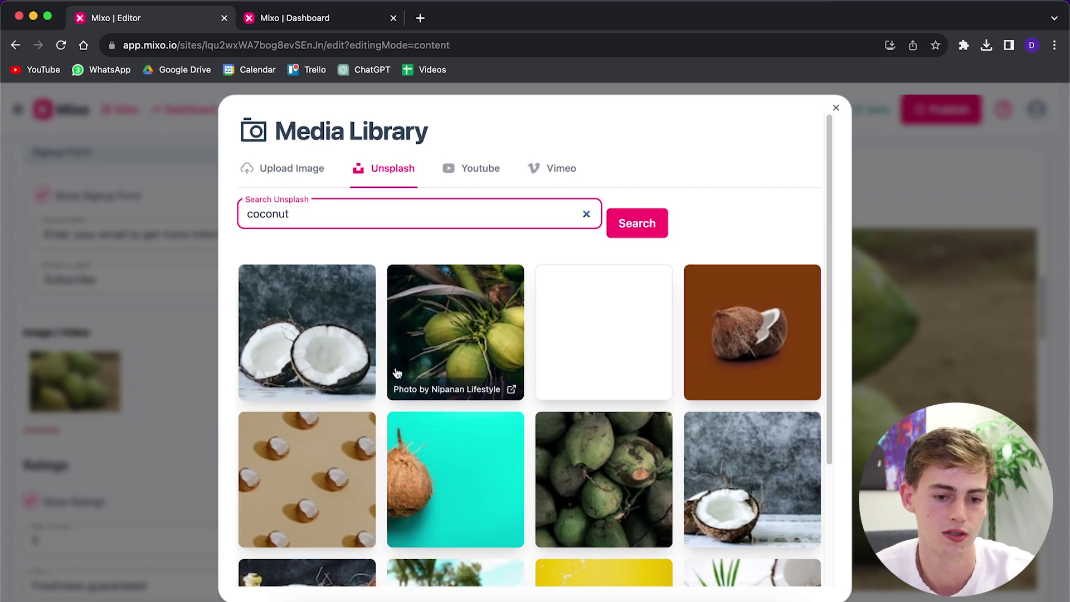
pyautogui.scroll(-3, 614, 239)
pyautogui.click(614, 238)
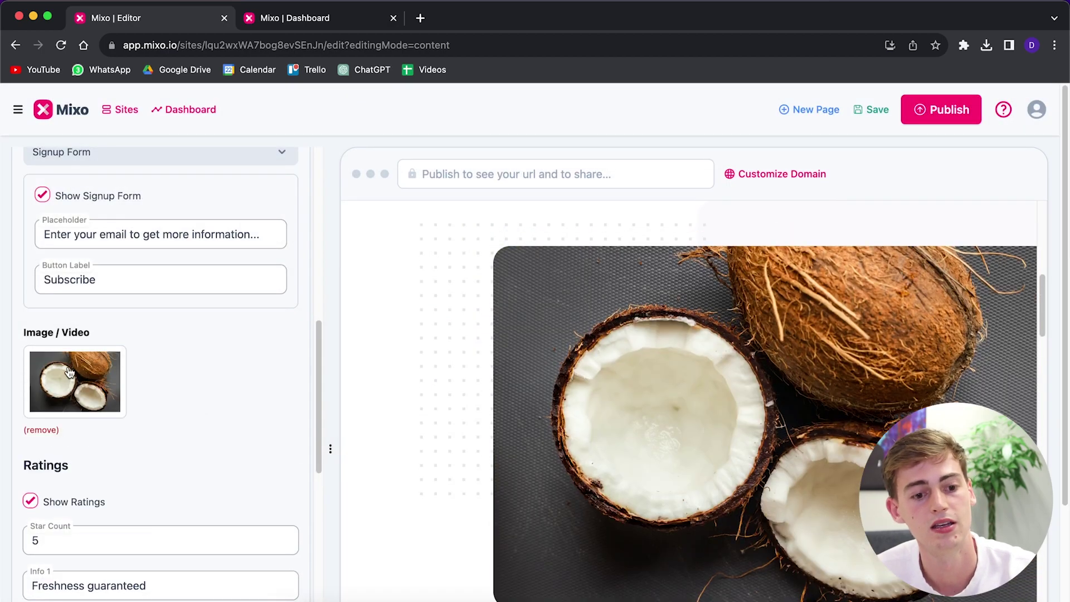
pyautogui.click(62, 371)
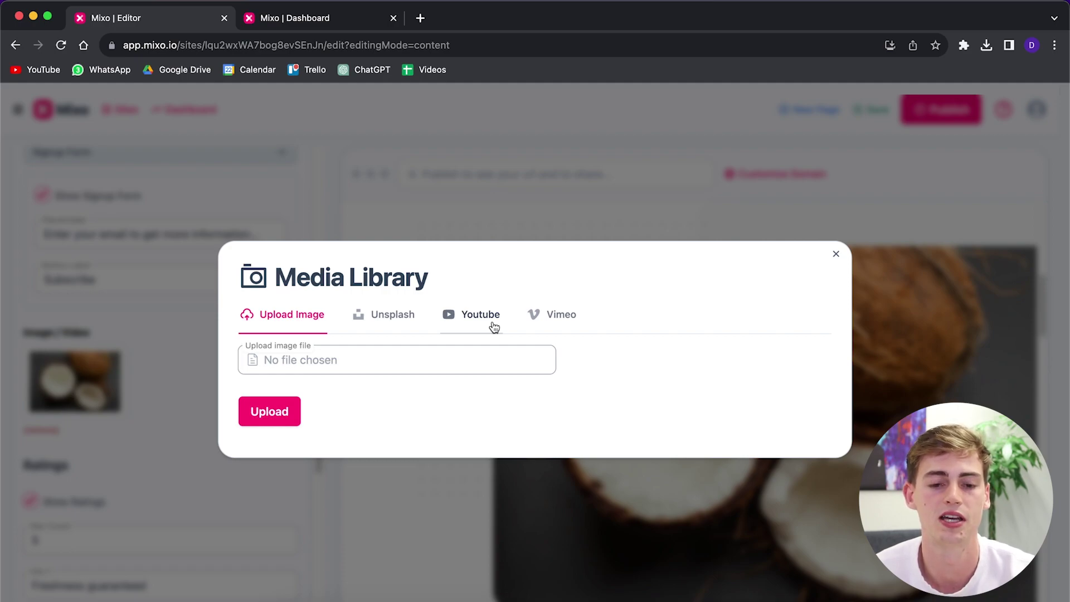
pyautogui.click(836, 254)
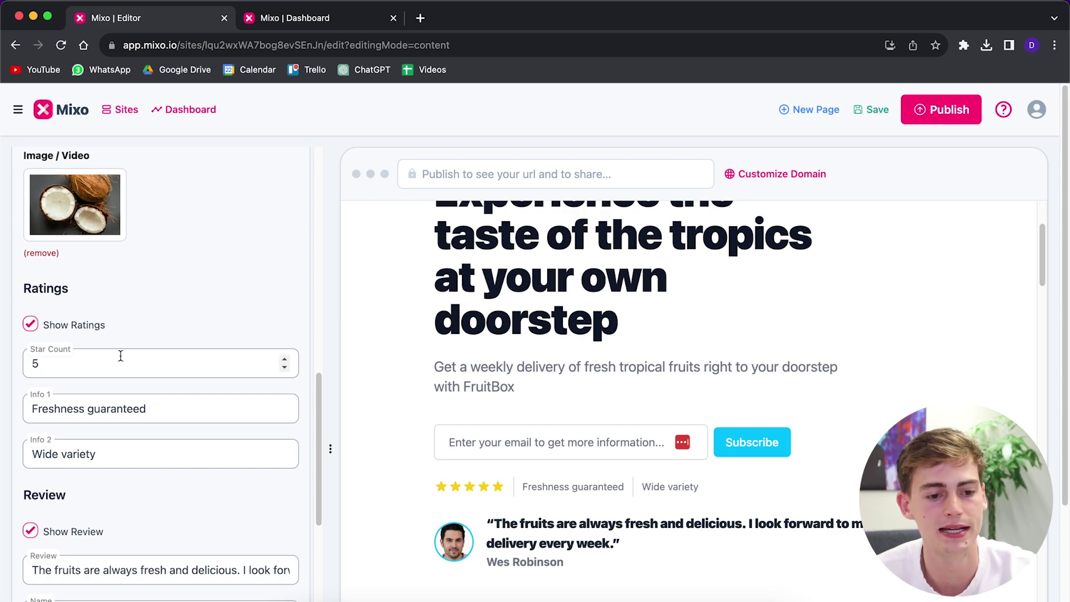
# - Scroll the left panel past Ratings and Review down to the FAQs 'Questions?' section
pyautogui.scroll(-1, 149, 411)
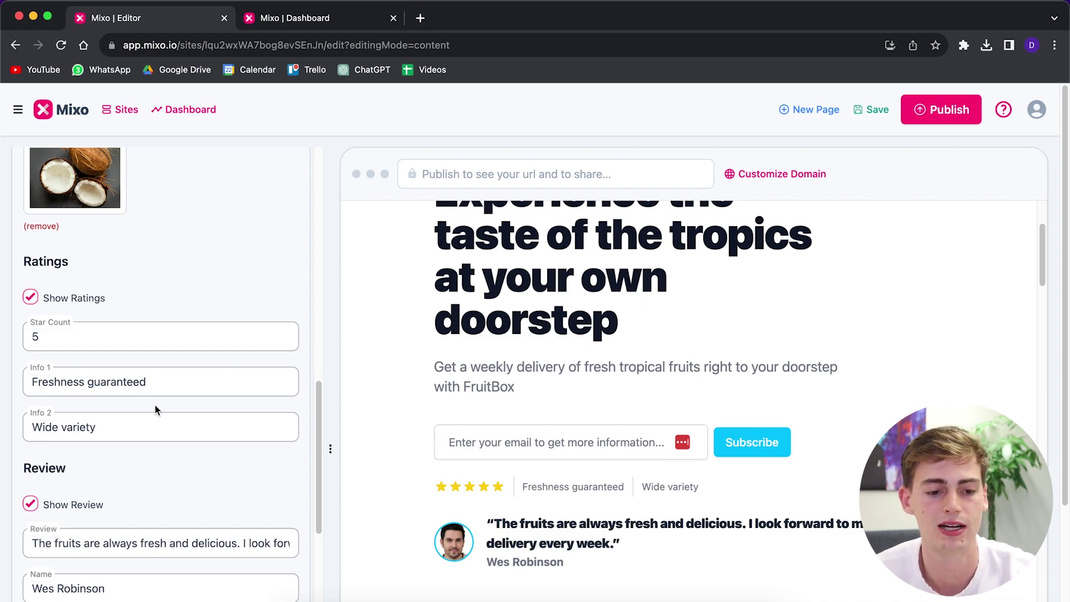
pyautogui.scroll(-9, 616, 399)
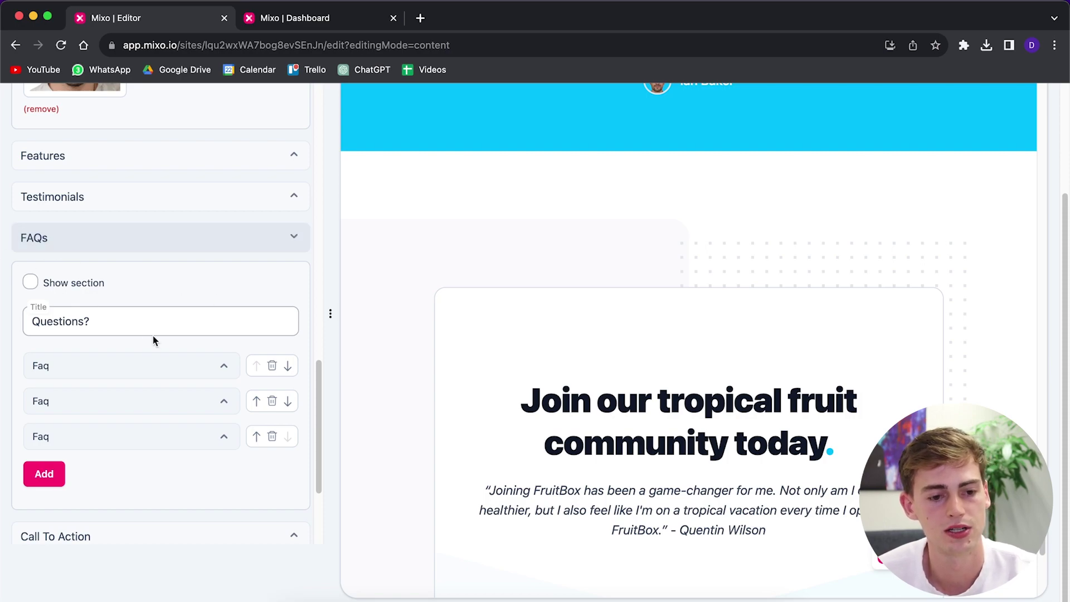
# - Tick Show section so the 'Questions?' FAQs appear on the FruitBox homepage
pyautogui.click(30, 282)
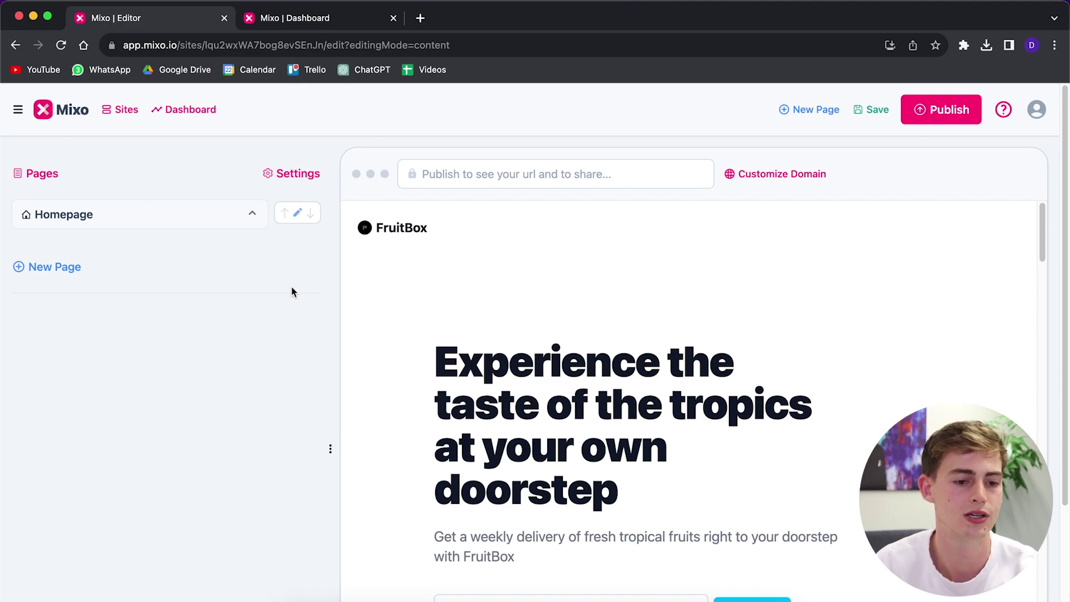
# - Start a new page and scroll through the Add Page templates
pyautogui.click(58, 268)
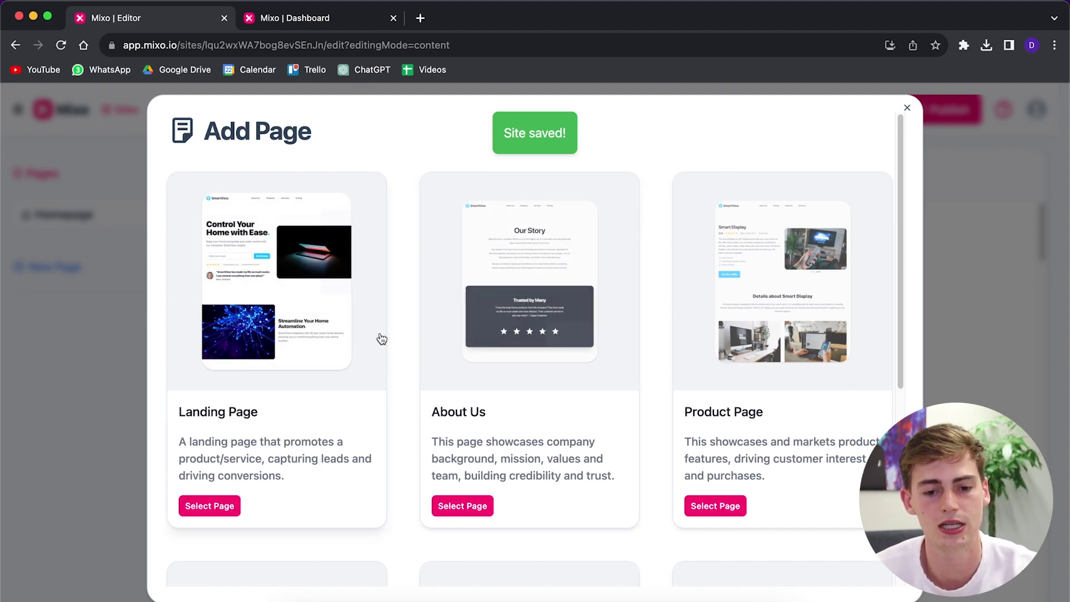
pyautogui.scroll(-3, 744, 296)
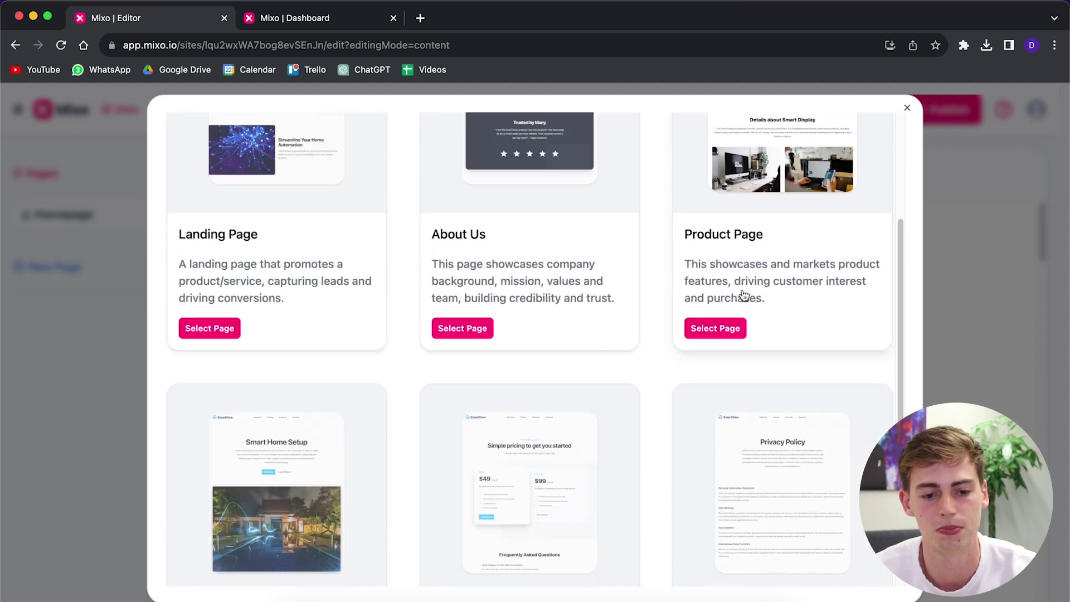
pyautogui.scroll(-3, 744, 295)
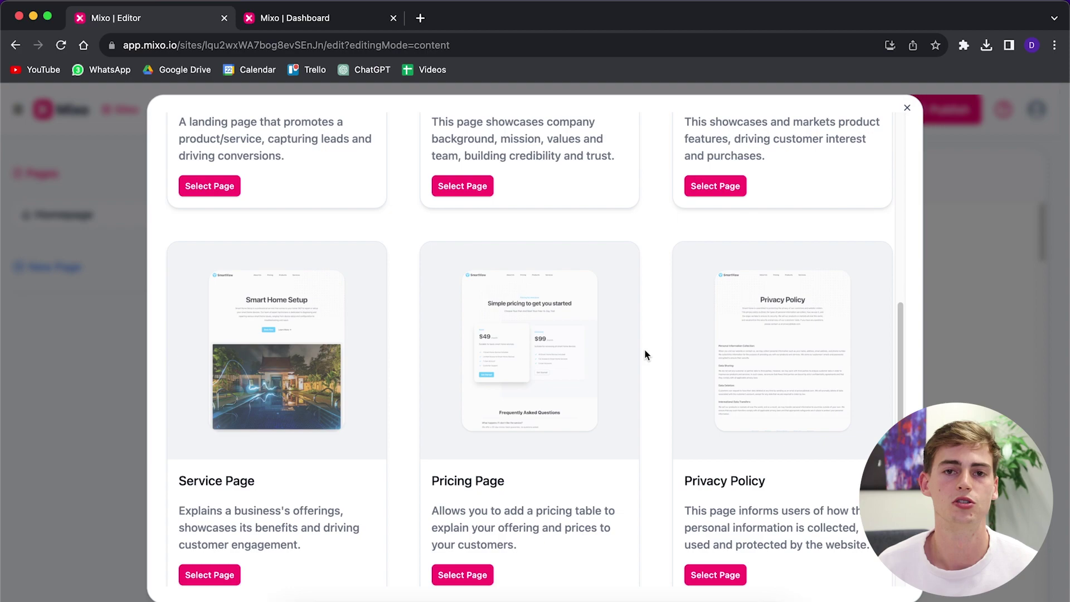
pyautogui.scroll(5, 641, 342)
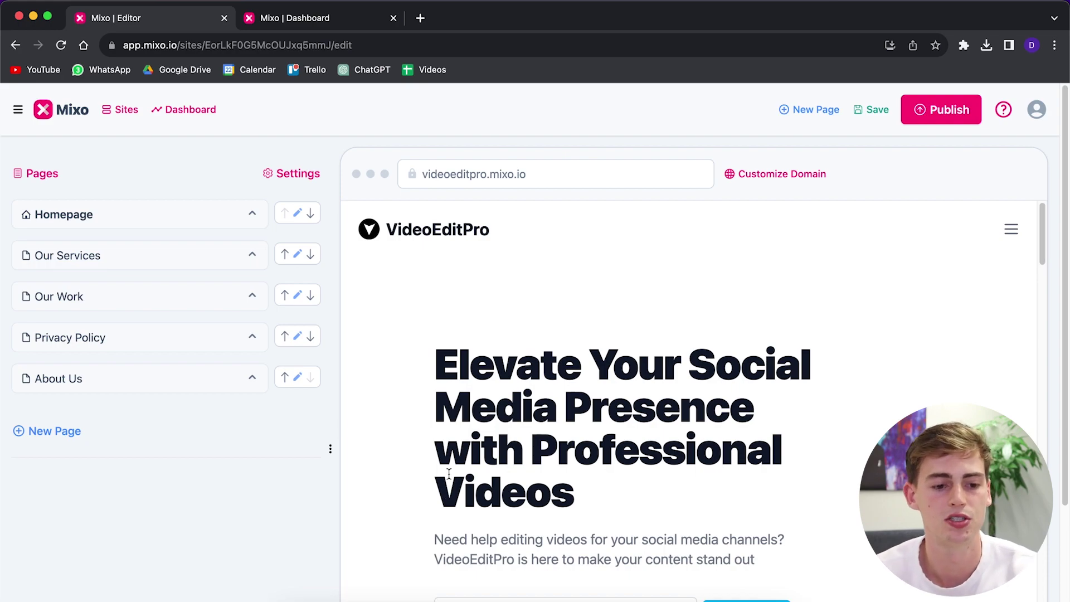
# - Open videoeditpro.mixo.io from the preview bar in a new tab
pyautogui.click(474, 174)
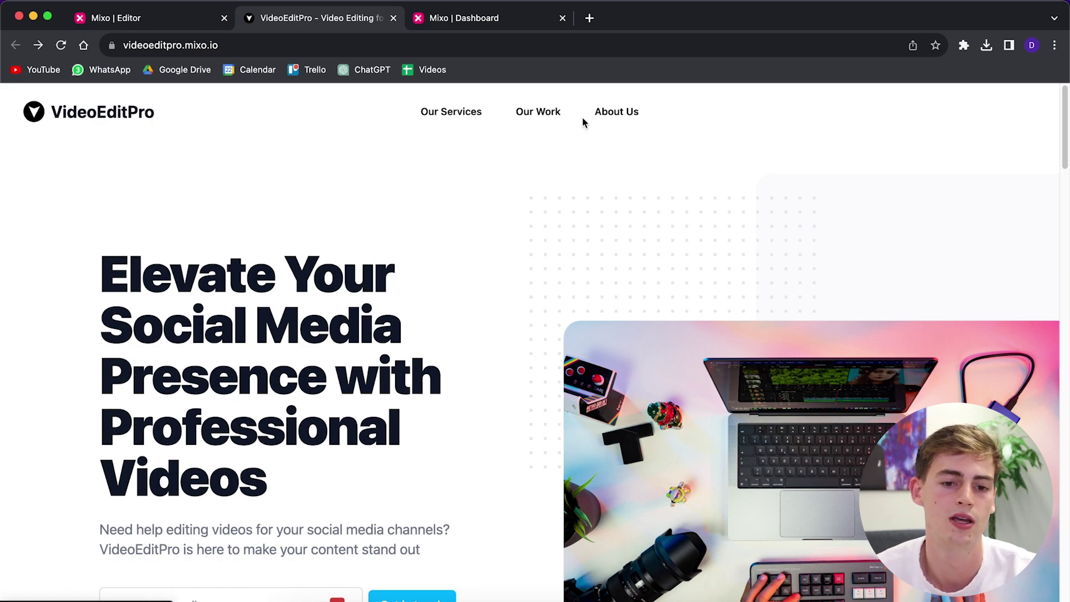
# - Submit a test email address through the live site's Get in touch form
pyautogui.scroll(-4, 583, 119)
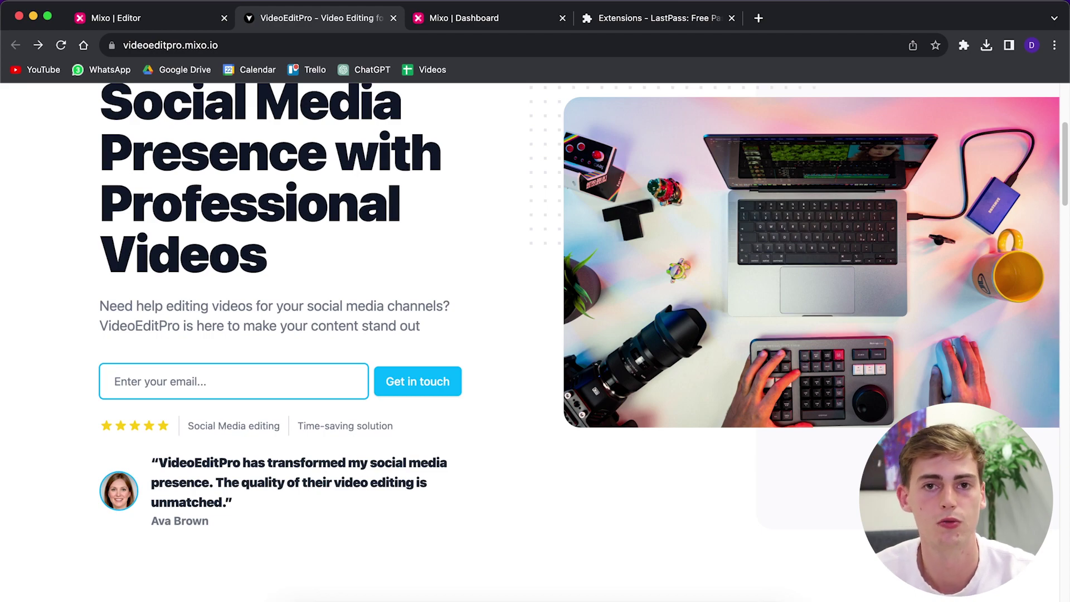
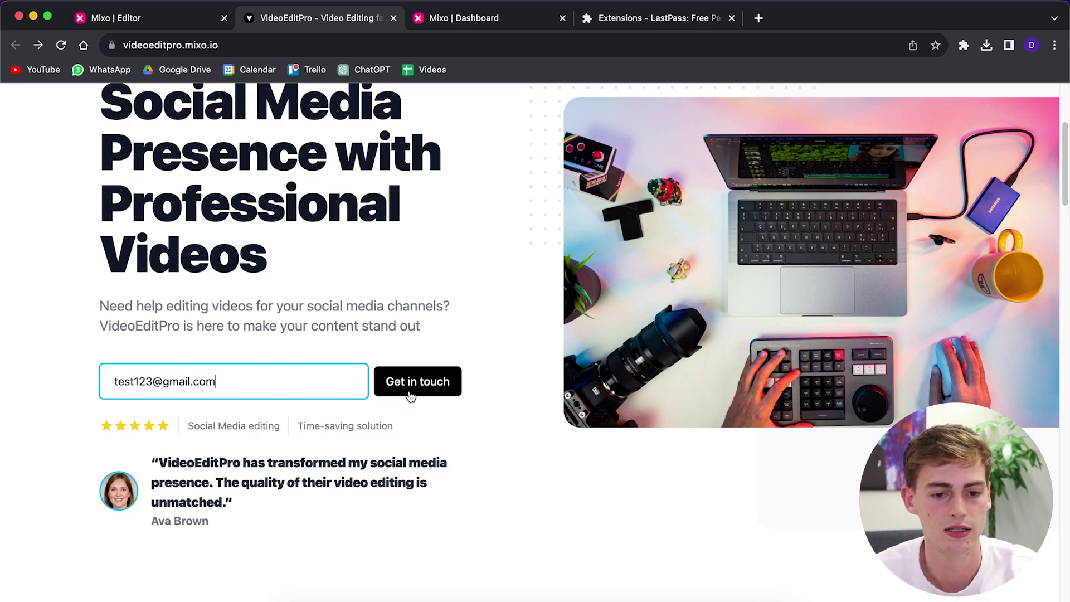
pyautogui.click(397, 389)
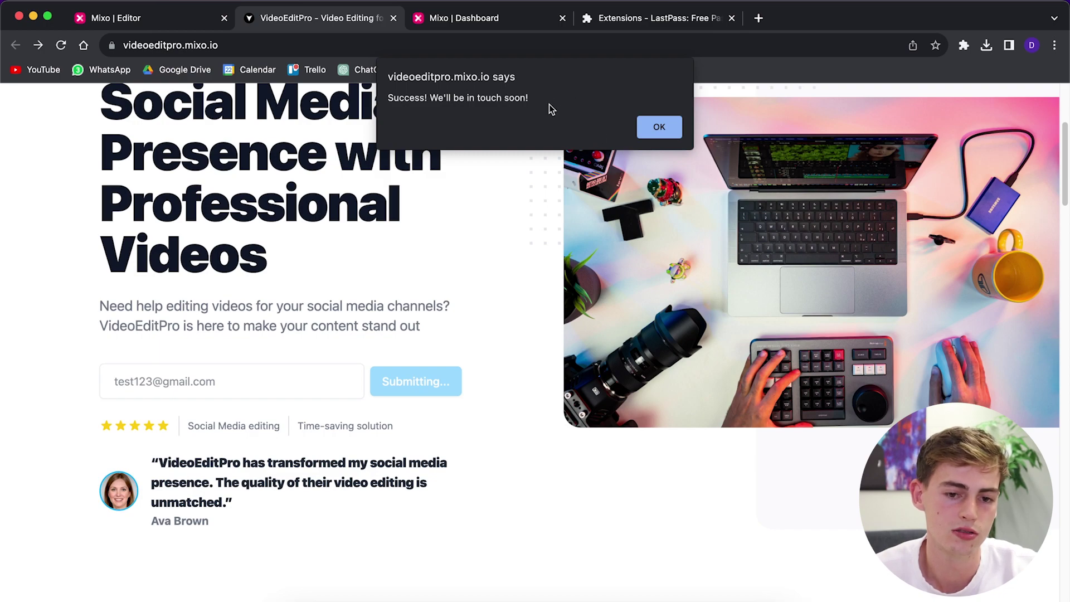
# - Dismiss the sign-up success message and return to the Mixo editor tab
pyautogui.moveTo(408, 98); pyautogui.dragTo(500, 100)
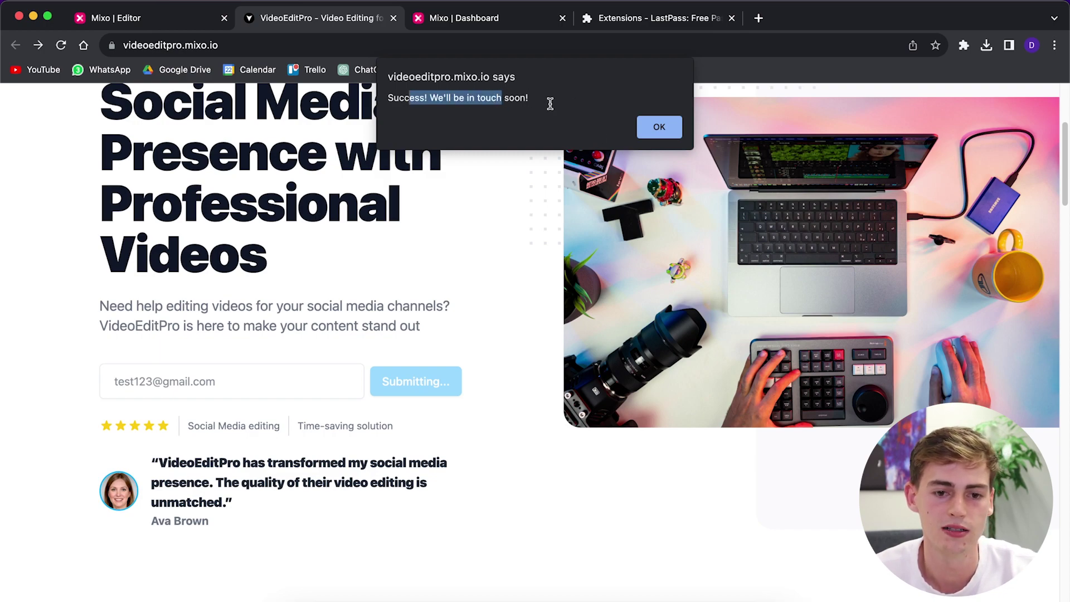
pyautogui.click(549, 103)
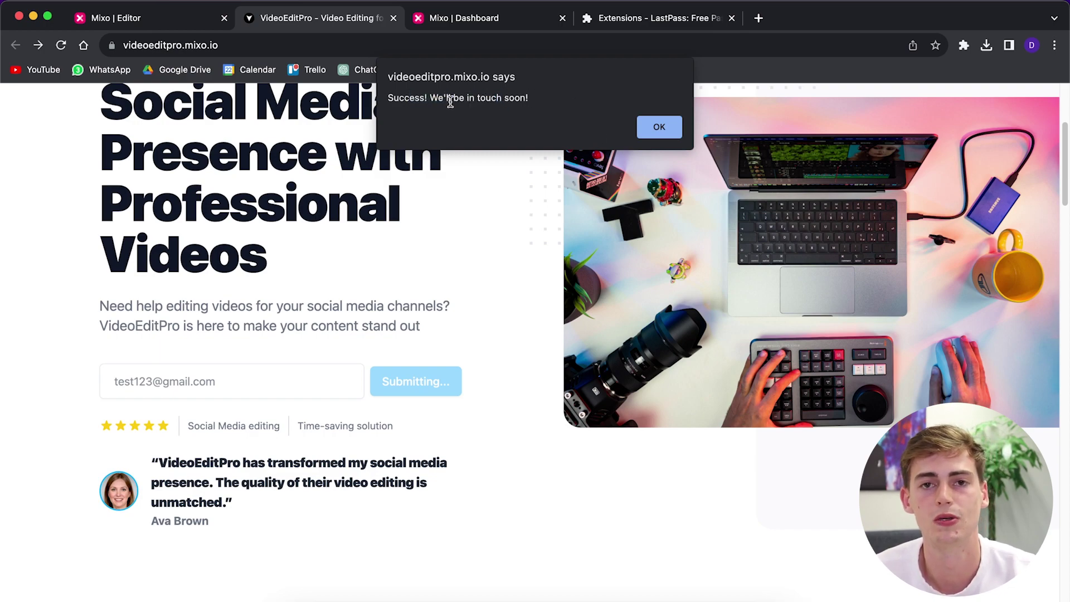
pyautogui.click(659, 126)
pyautogui.scroll(5, 328, 240)
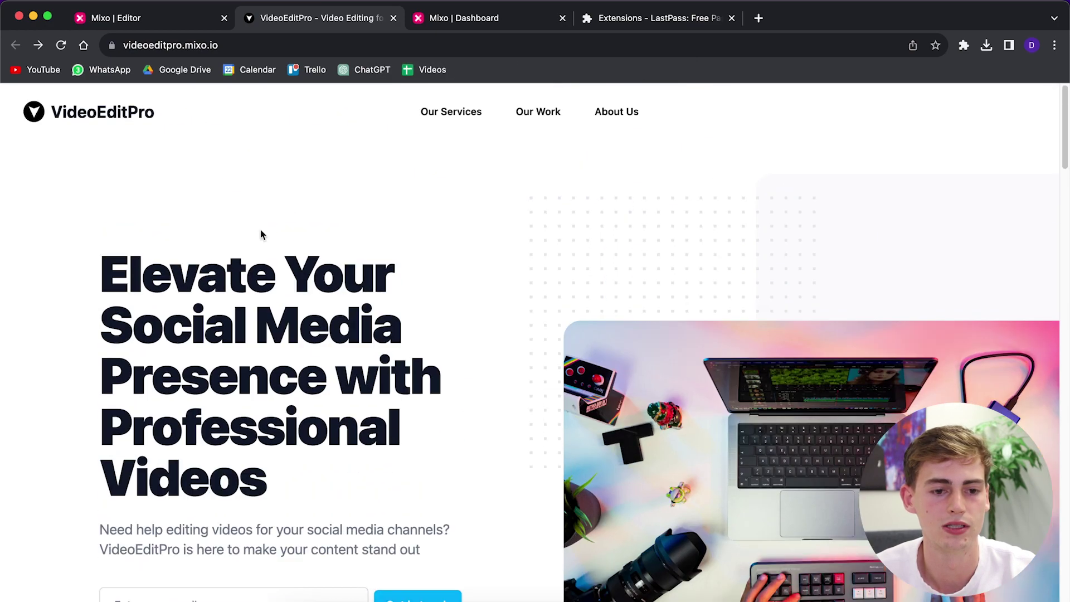
pyautogui.click(100, 20)
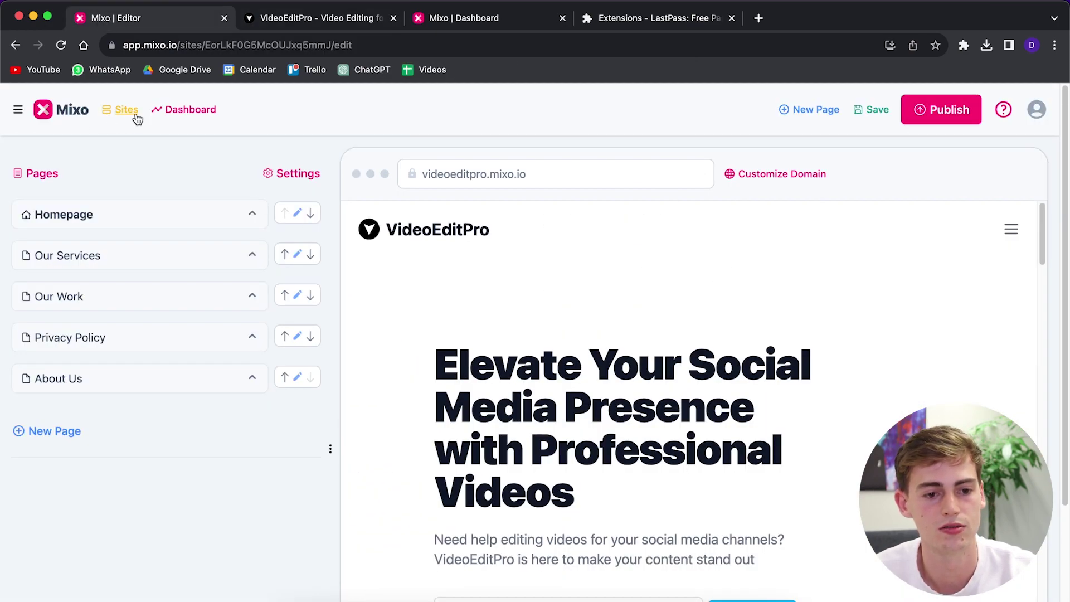
# - Open the site's Dashboard and scroll down to Recent Subscribers
pyautogui.click(170, 117)
pyautogui.scroll(-5, 496, 289)
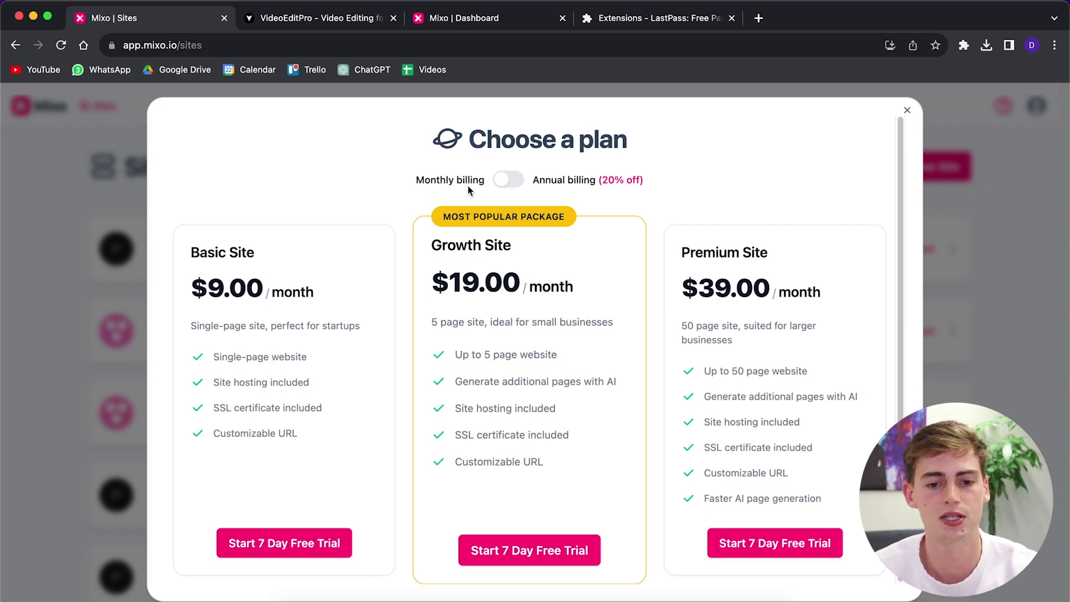
# - Toggle Annual billing on and back to monthly, then go to the VideoEditPro browser tab
pyautogui.click(504, 182)
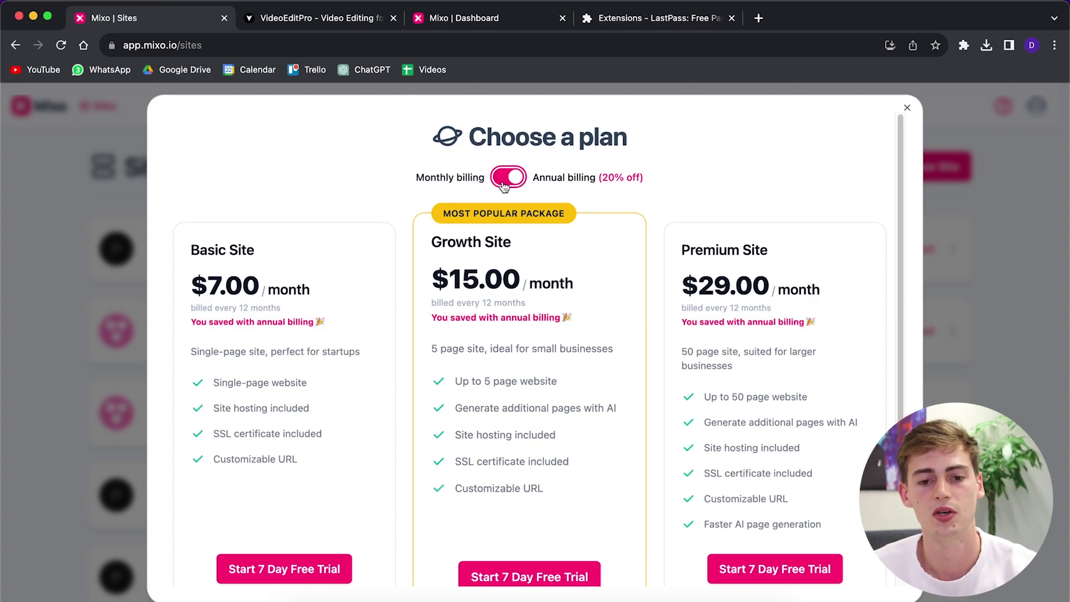
pyautogui.click(504, 184)
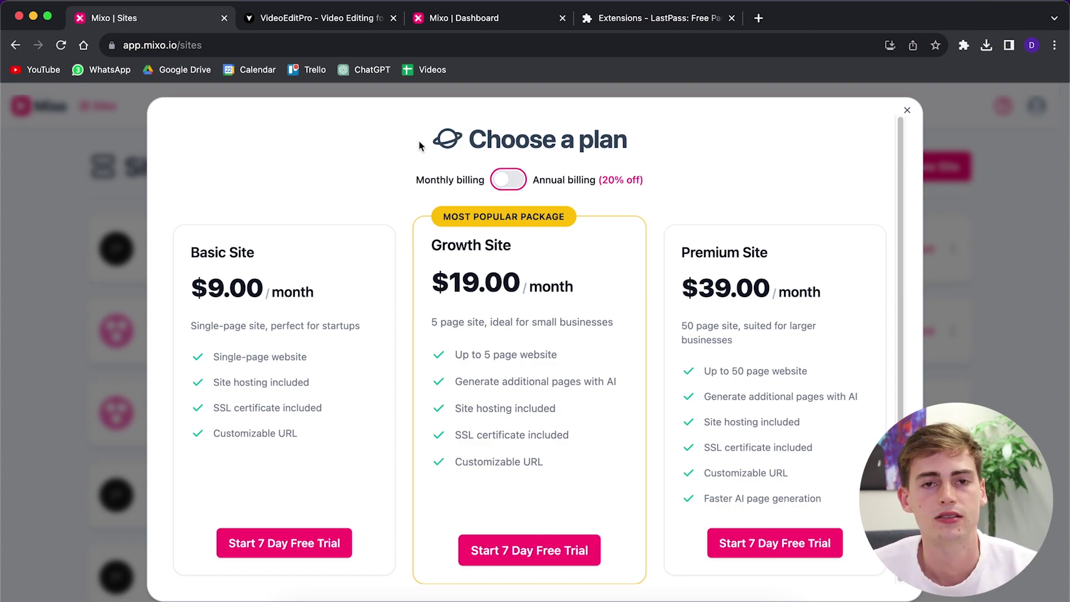
pyautogui.click(462, 17)
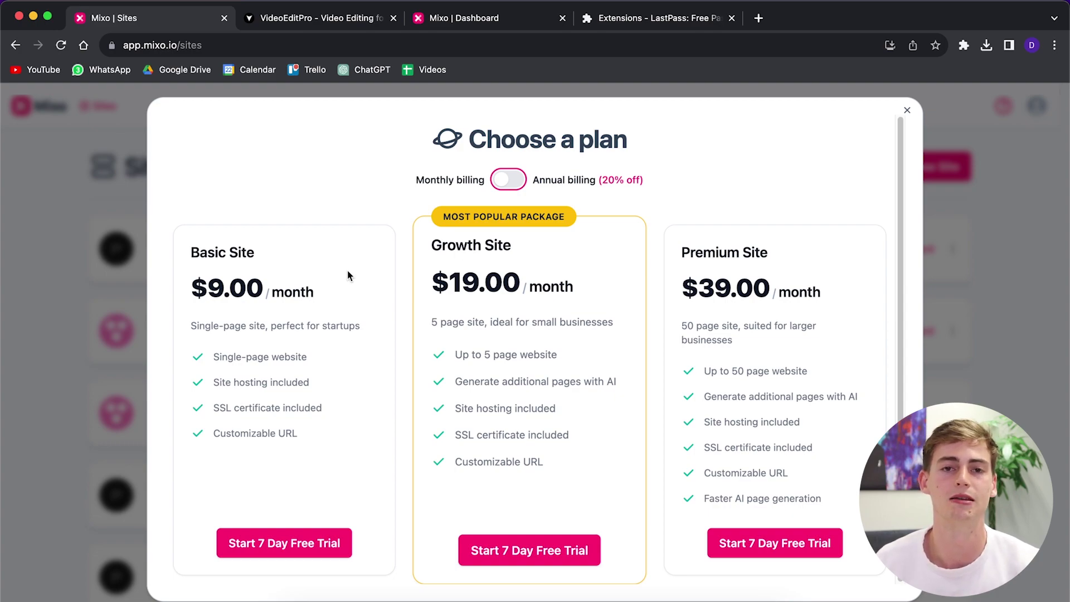
# - View the live Video Editing Services page, then return to the Mixo | Sites tab
pyautogui.click(307, 17)
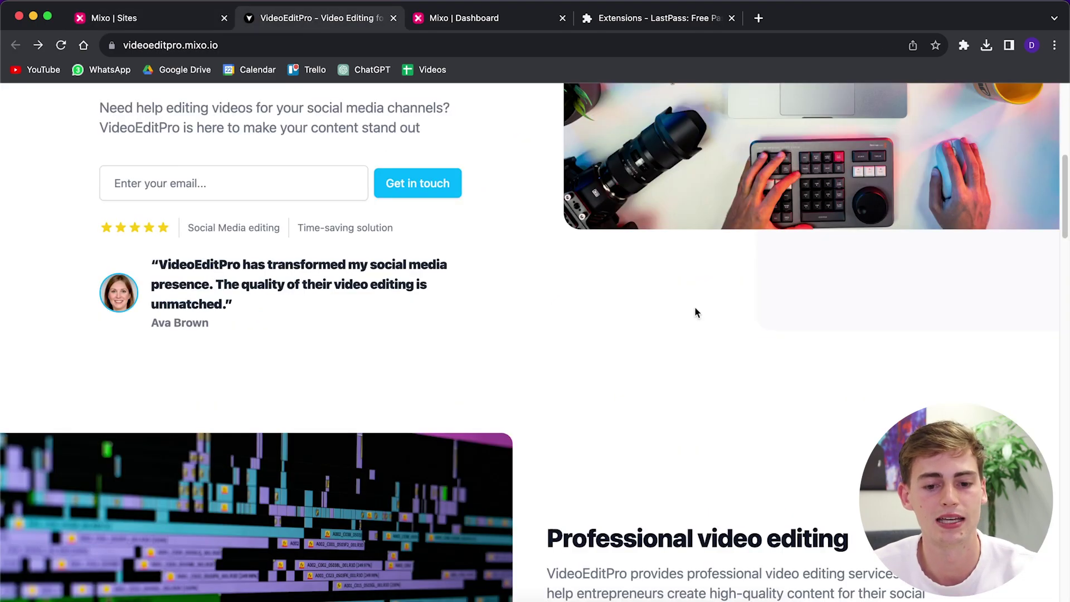
pyautogui.scroll(5, 657, 301)
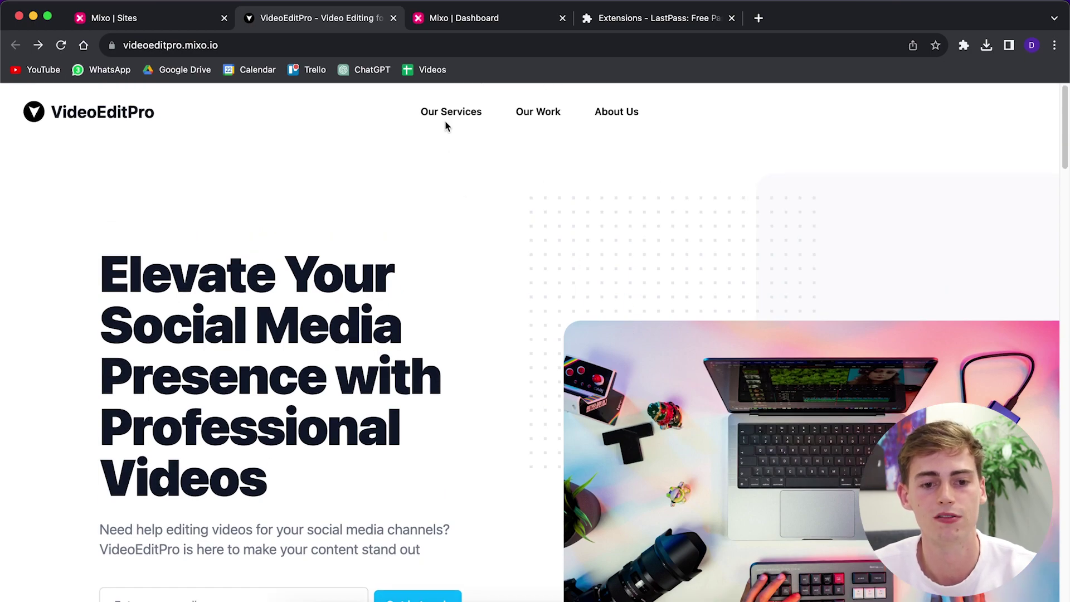
pyautogui.scroll(-4, 502, 320)
pyautogui.scroll(4, 487, 251)
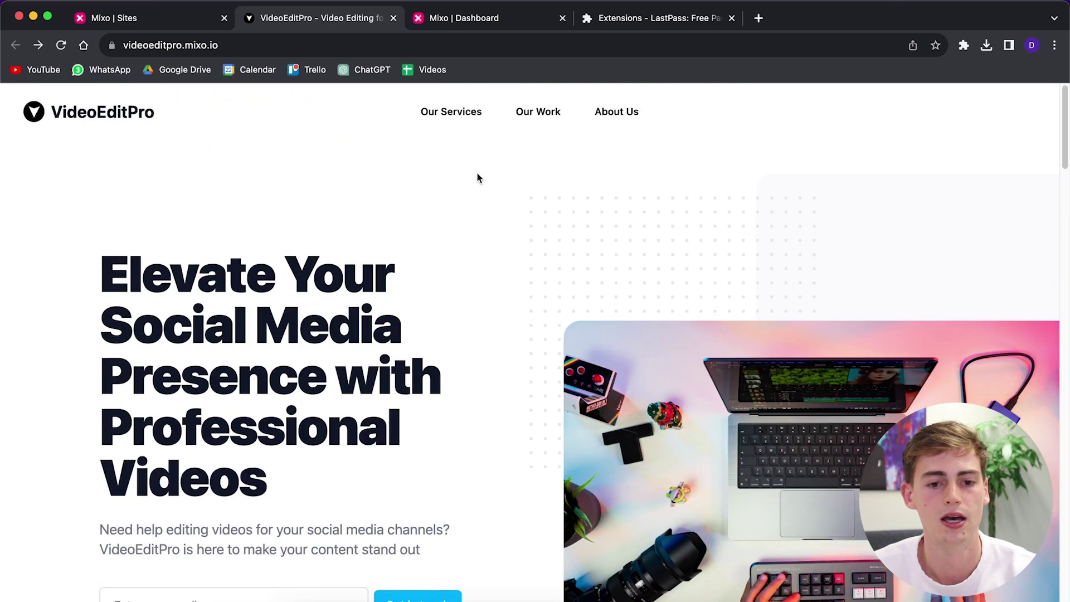
pyautogui.click(450, 115)
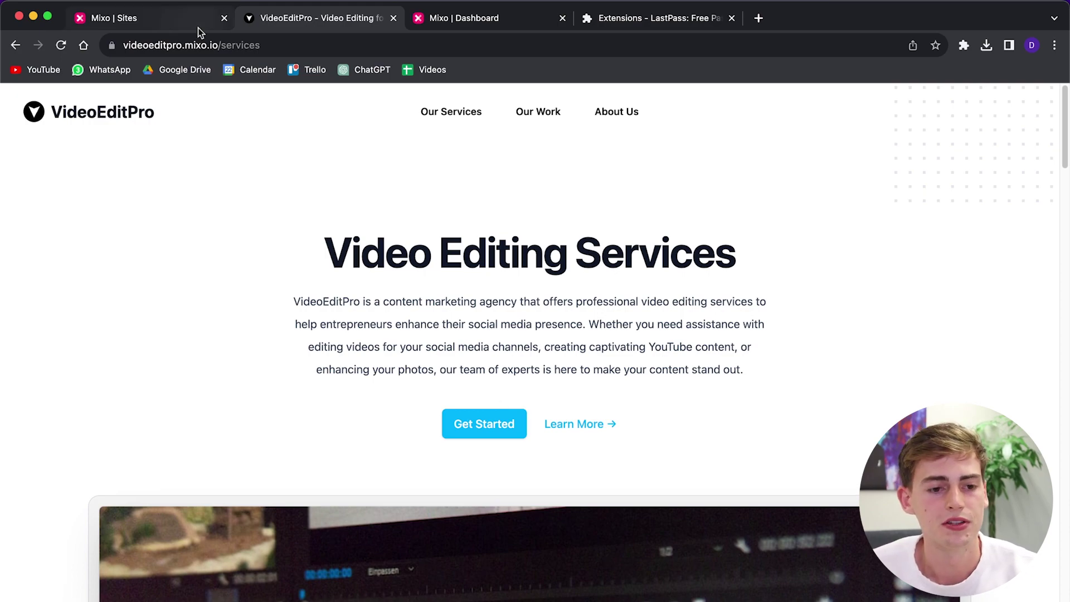
pyautogui.click(166, 21)
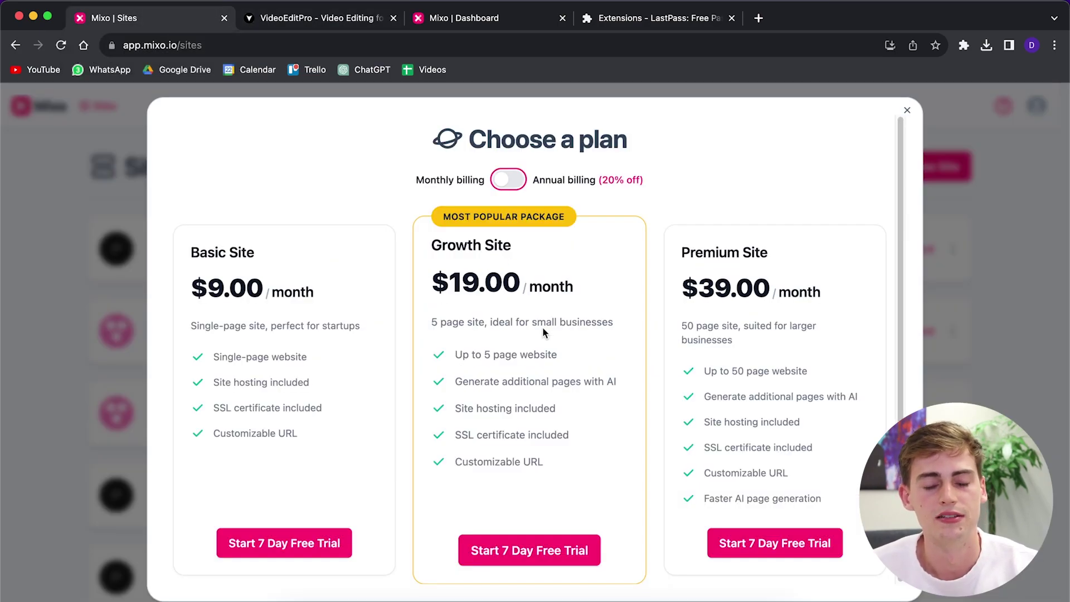